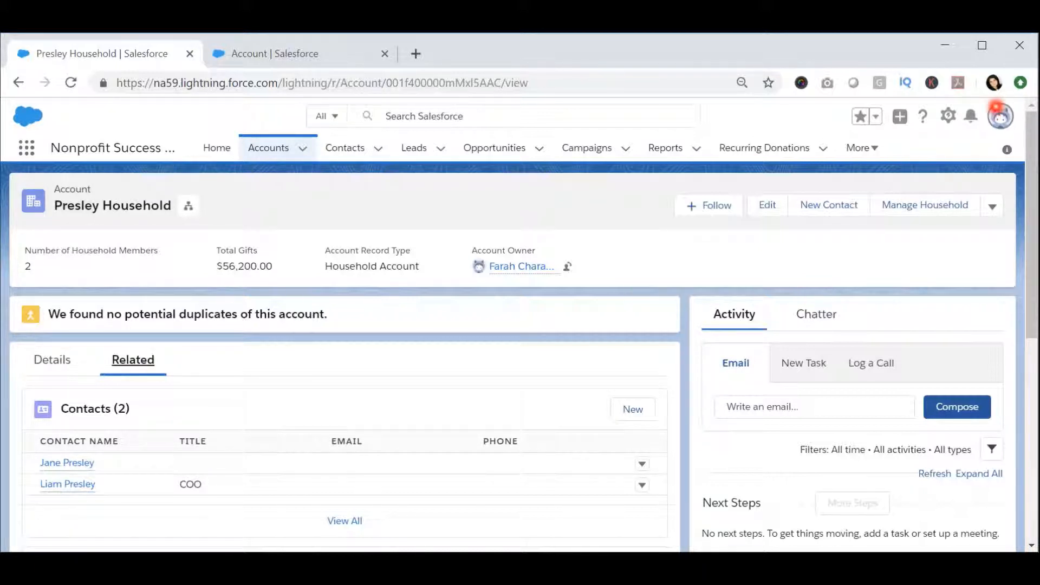
Step: Open the household account's record page for editing and select the Related Lists component on its Related tab
{"action": "left_click", "coordinate": [948, 116]}
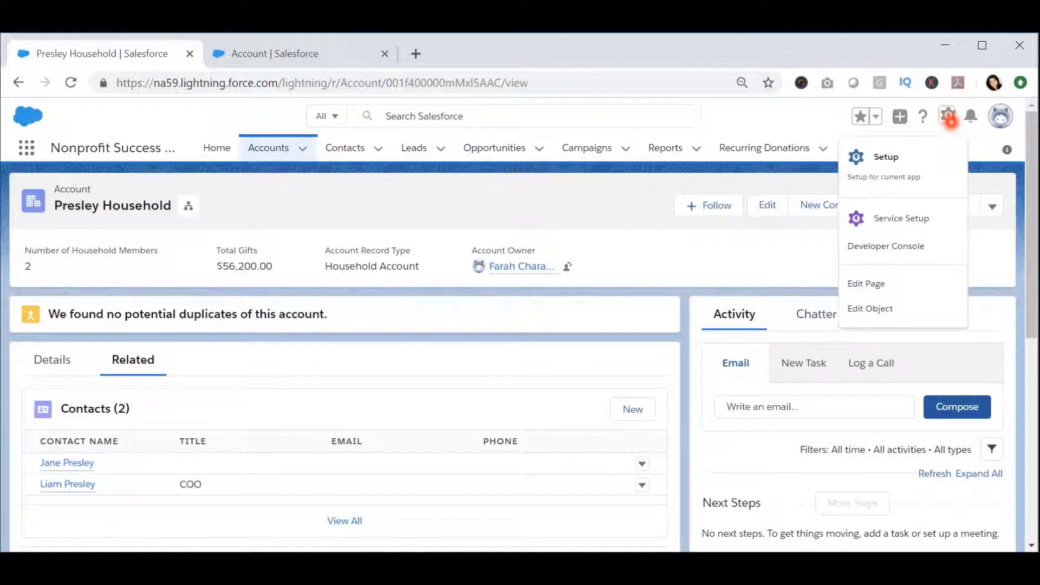
{"action": "left_click", "coordinate": [883, 283]}
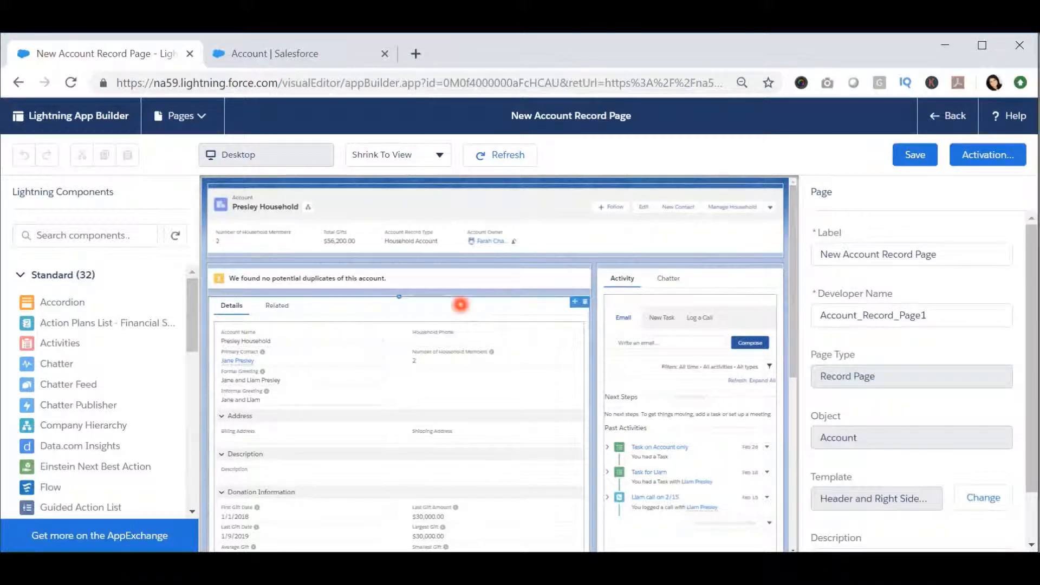
{"action": "left_click", "coordinate": [460, 304]}
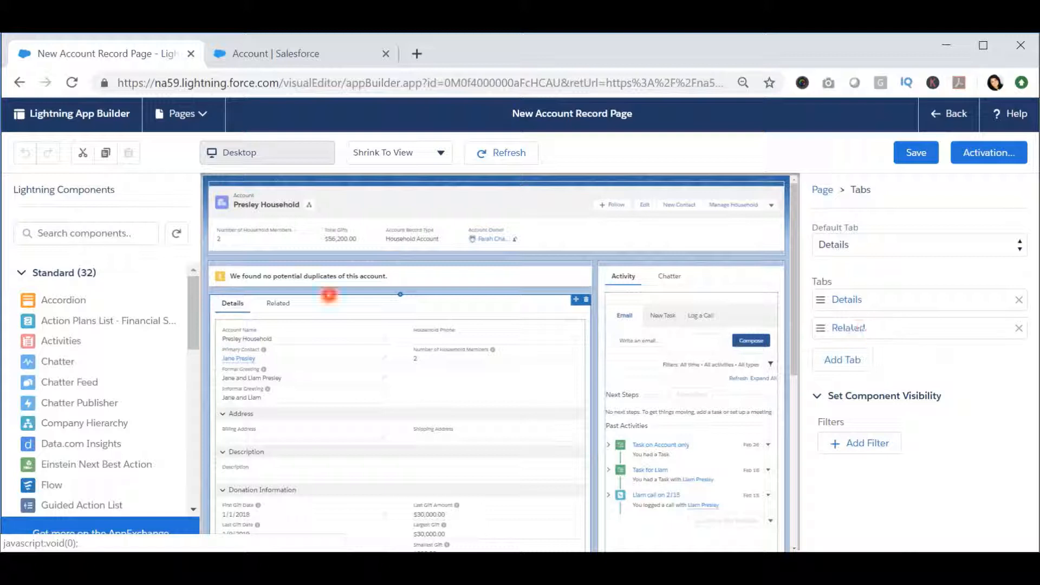
{"action": "left_click", "coordinate": [274, 303]}
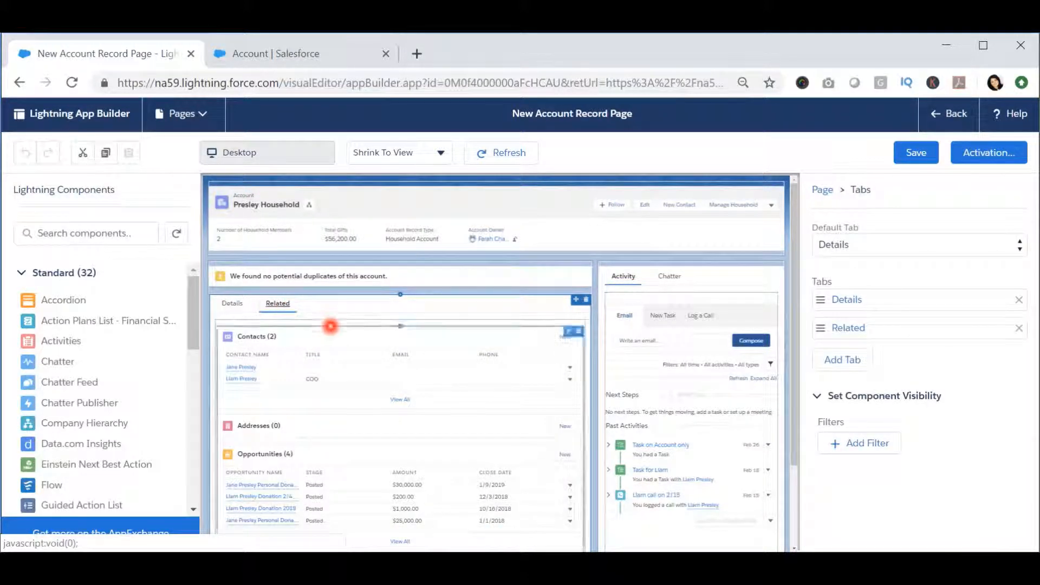
{"action": "left_click", "coordinate": [331, 326]}
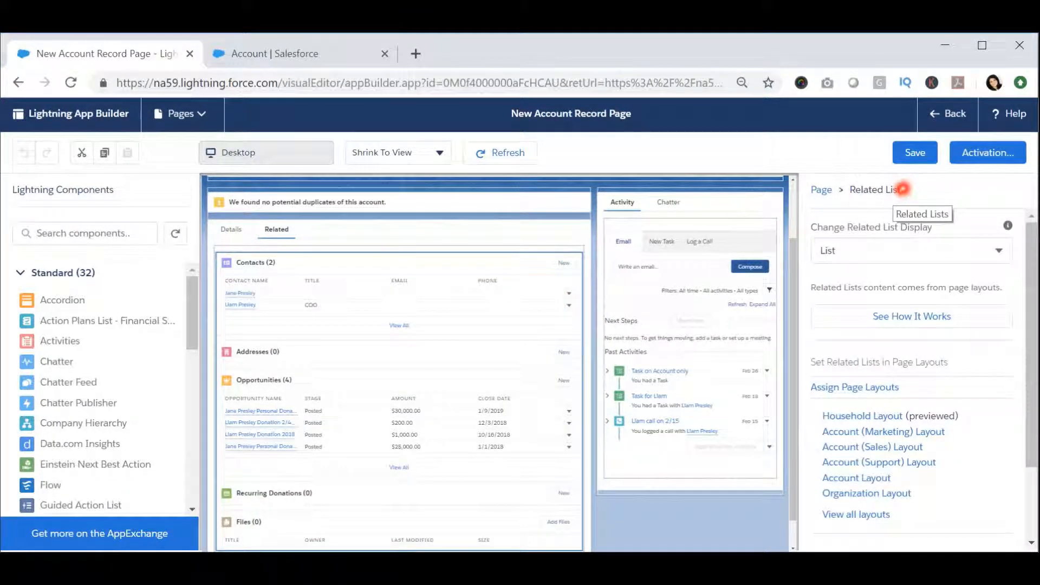
Step: Review the available Lightning components and examine the Related Lists section of the Account page layout in the other browser tab
{"action": "scroll", "coordinate": [89, 366], "scroll_direction": "down", "scroll_amount": 1}
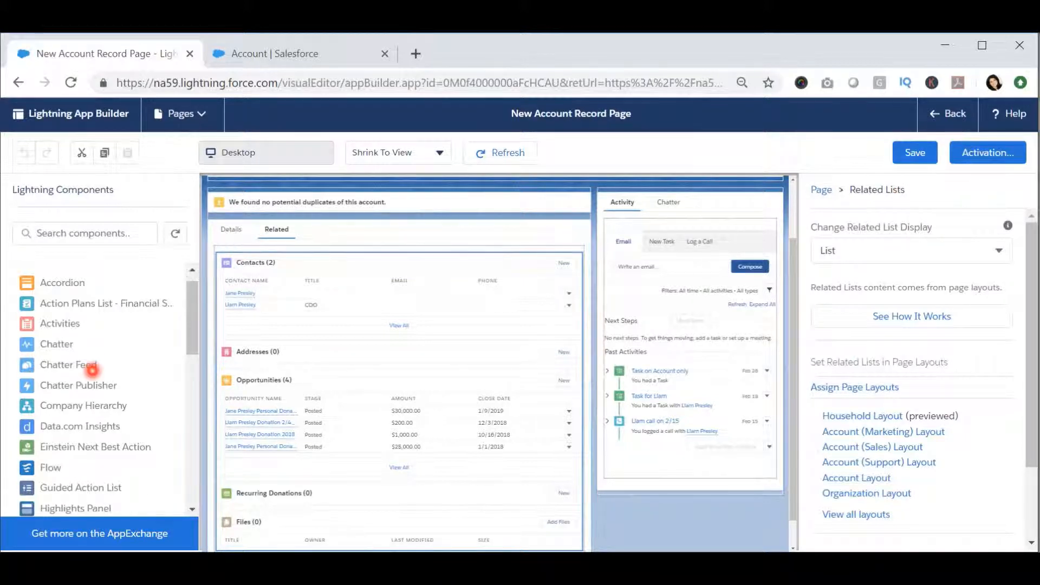
{"action": "scroll", "coordinate": [92, 369], "scroll_direction": "down", "scroll_amount": 5}
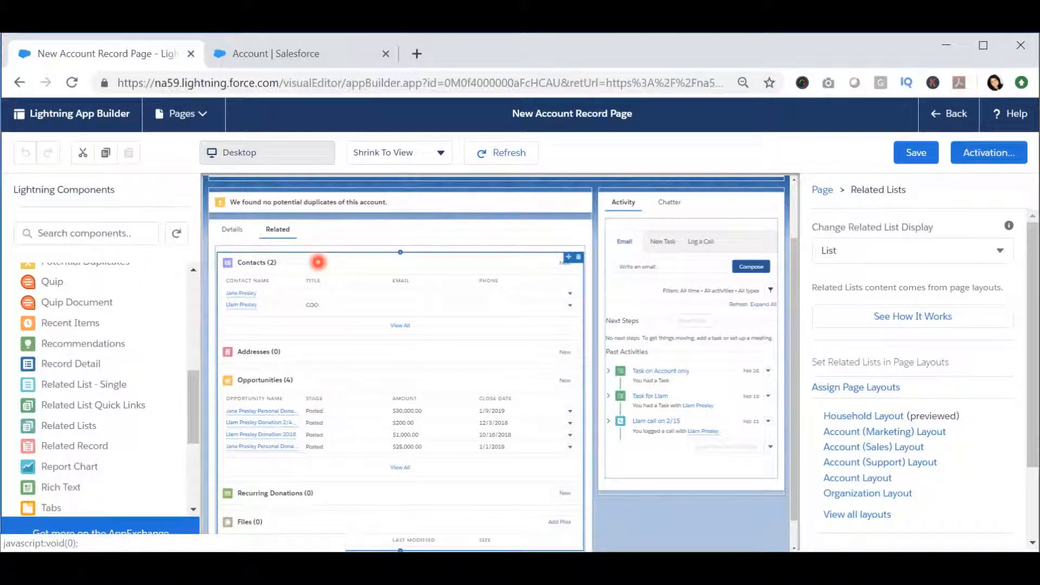
{"action": "left_click", "coordinate": [325, 53]}
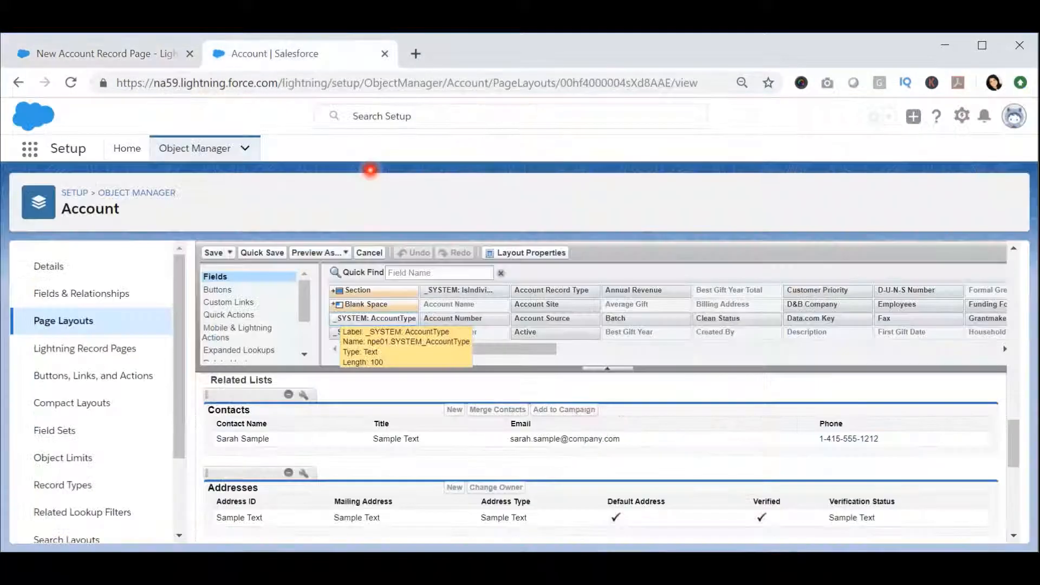
{"action": "scroll", "coordinate": [383, 449], "scroll_direction": "up", "scroll_amount": 2}
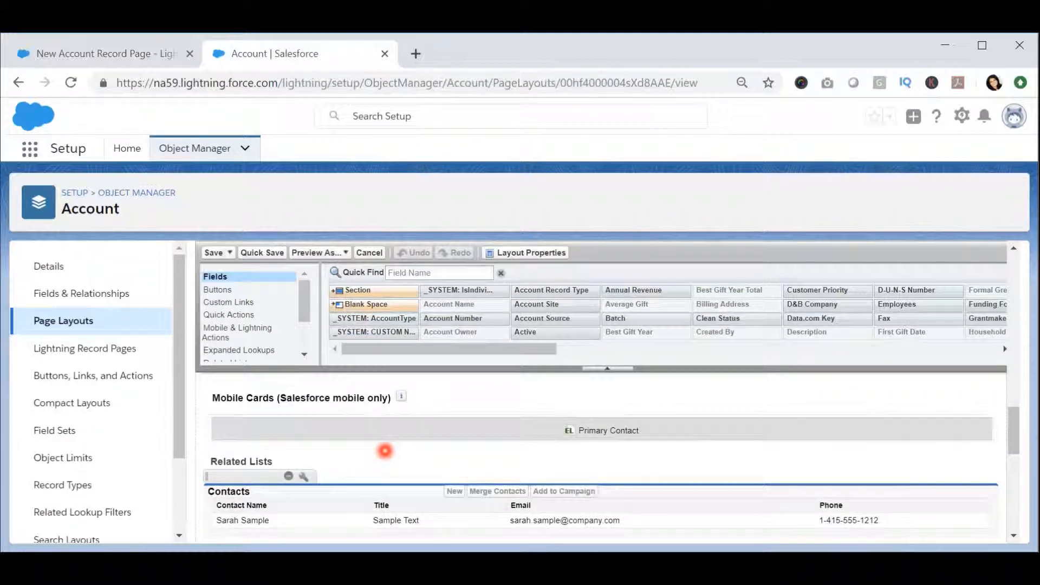
{"action": "scroll", "coordinate": [385, 450], "scroll_direction": "down", "scroll_amount": 5}
{"action": "scroll", "coordinate": [383, 453], "scroll_direction": "up", "scroll_amount": 4}
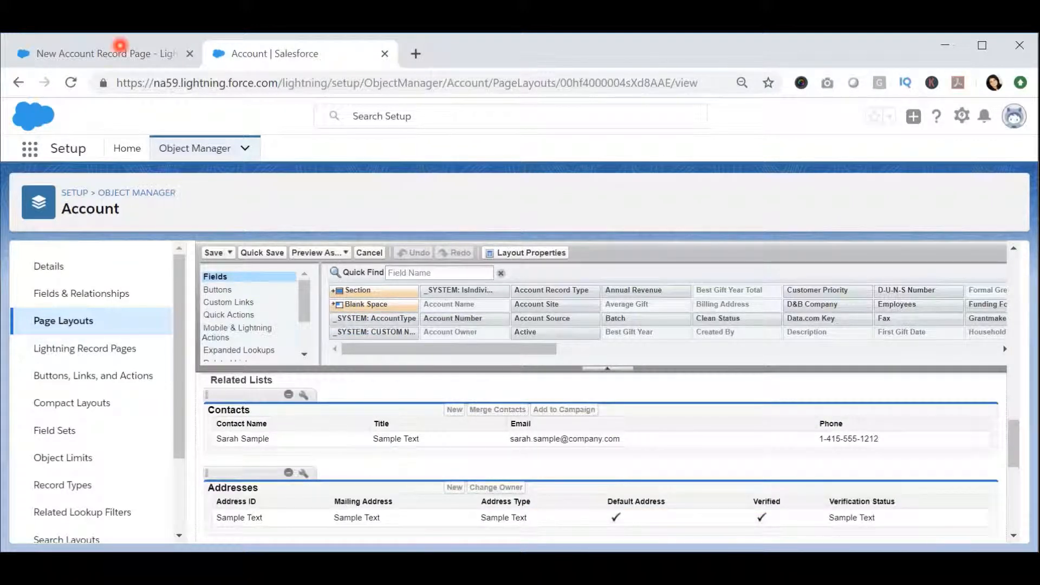
{"action": "left_click", "coordinate": [120, 46]}
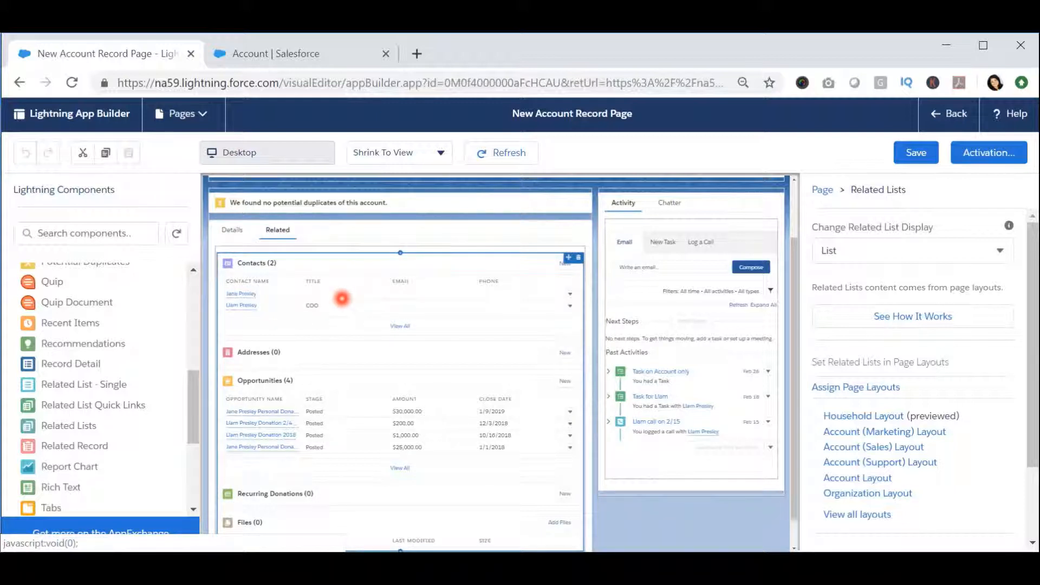
Step: Delete the Related Lists component from the Related tab
{"action": "scroll", "coordinate": [401, 306], "scroll_direction": "up", "scroll_amount": 1}
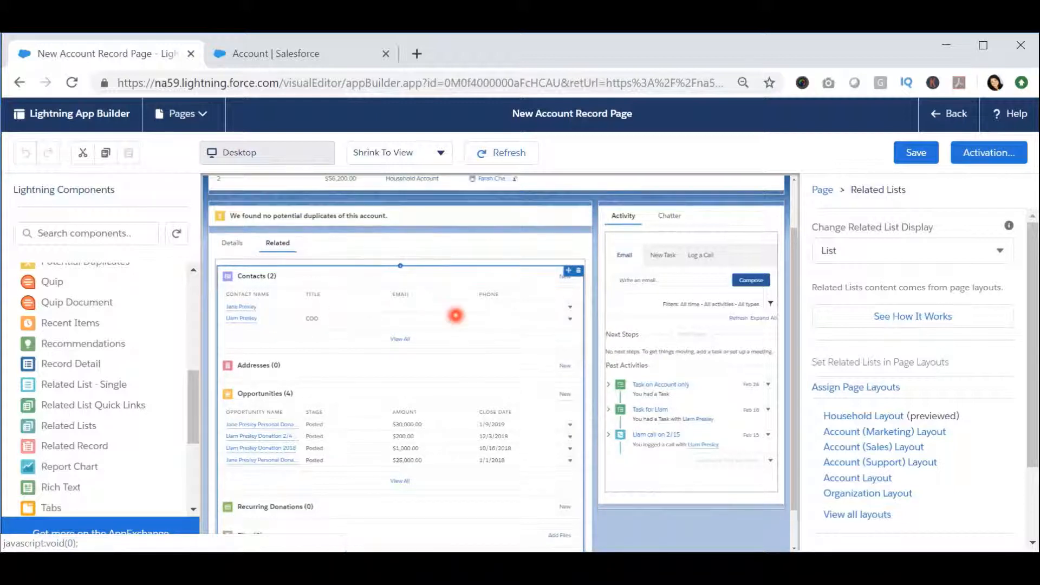
{"action": "left_click", "coordinate": [583, 275]}
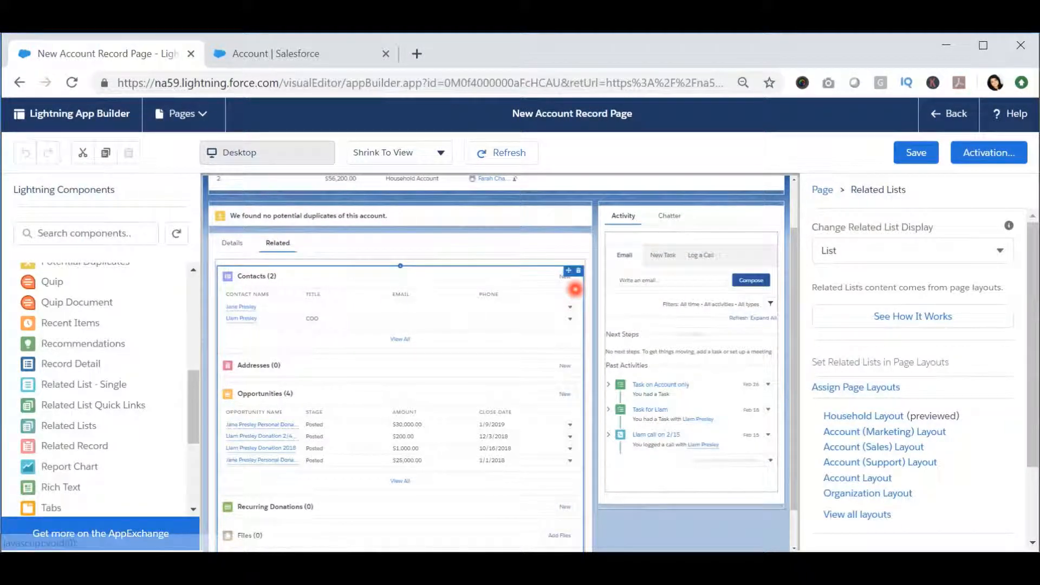
{"action": "left_click", "coordinate": [580, 271]}
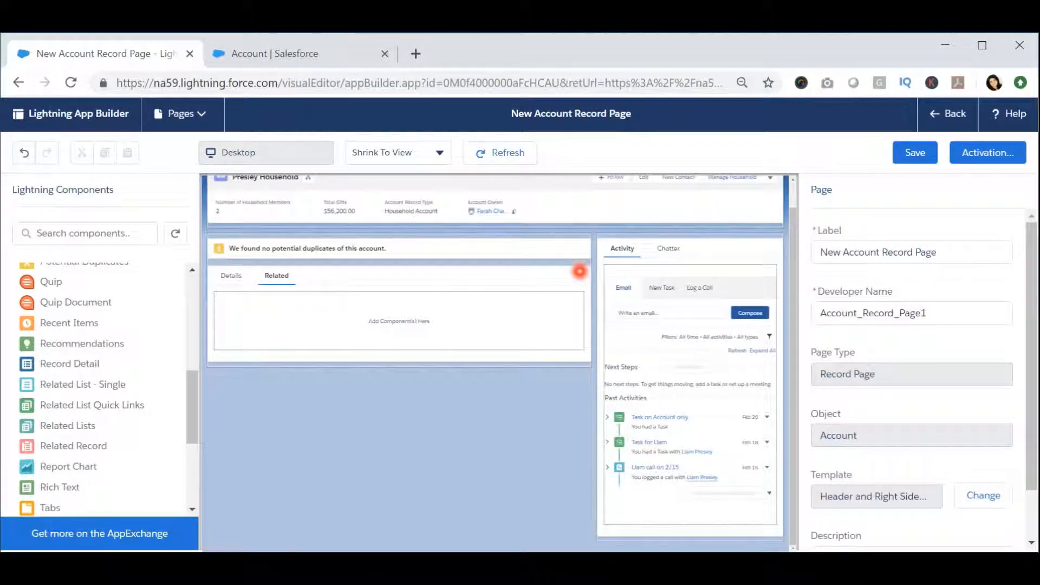
Step: Rename the Related tab in the Tabs component with the custom label Contacts
{"action": "left_click", "coordinate": [302, 321]}
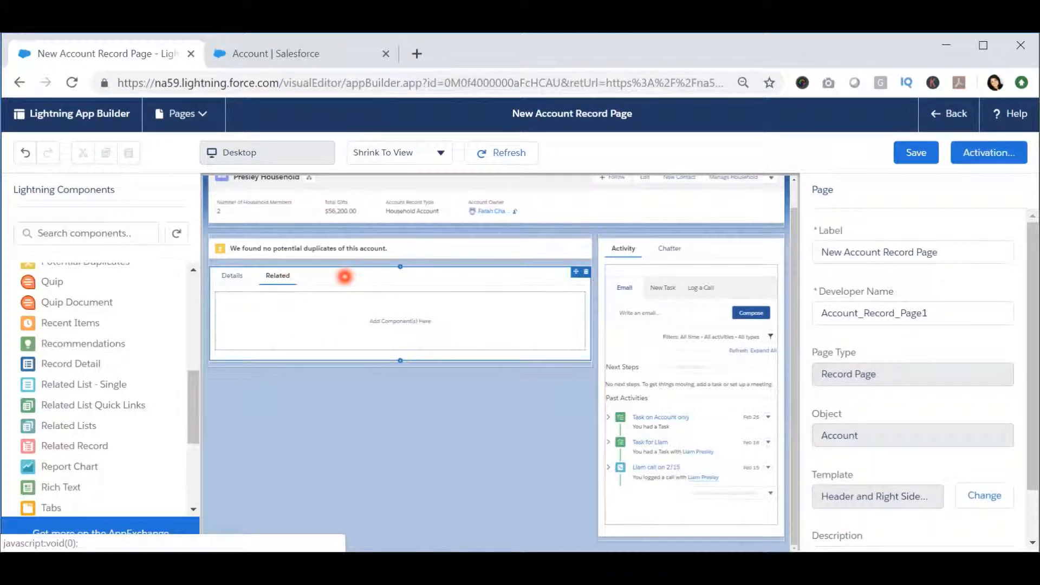
{"action": "left_click", "coordinate": [345, 277]}
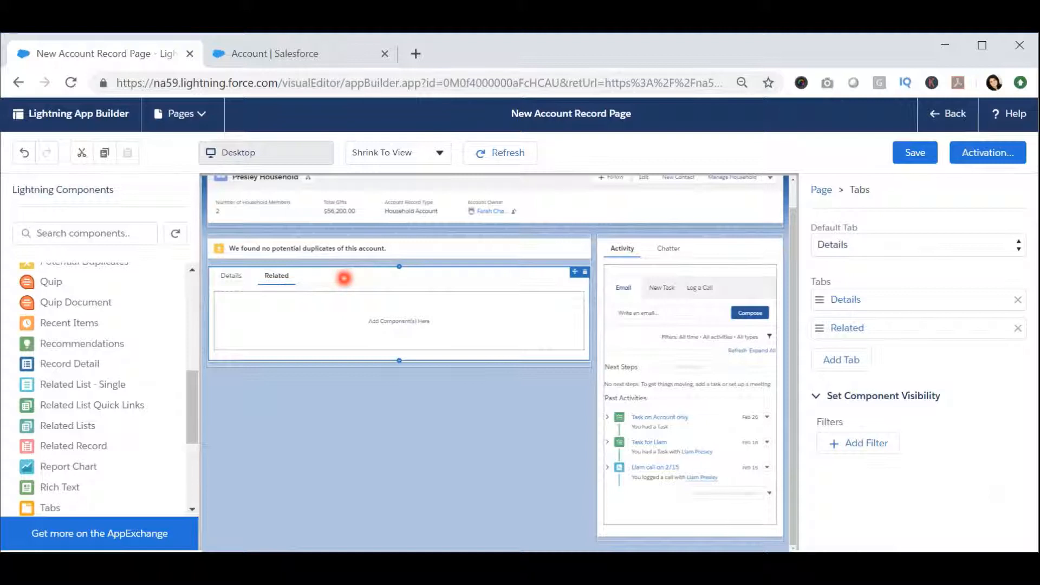
{"action": "left_click", "coordinate": [863, 329]}
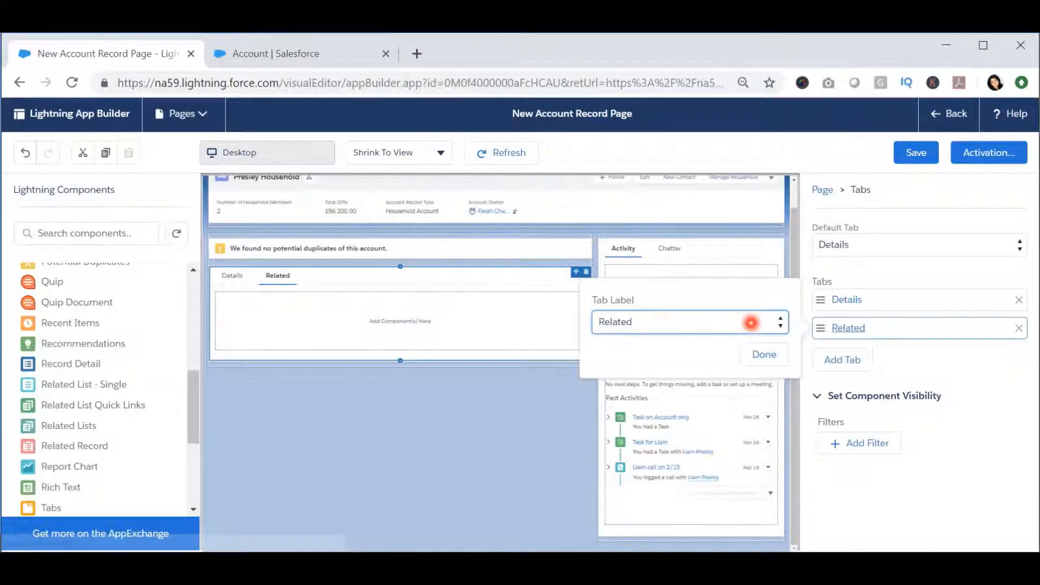
{"action": "left_click", "coordinate": [751, 323]}
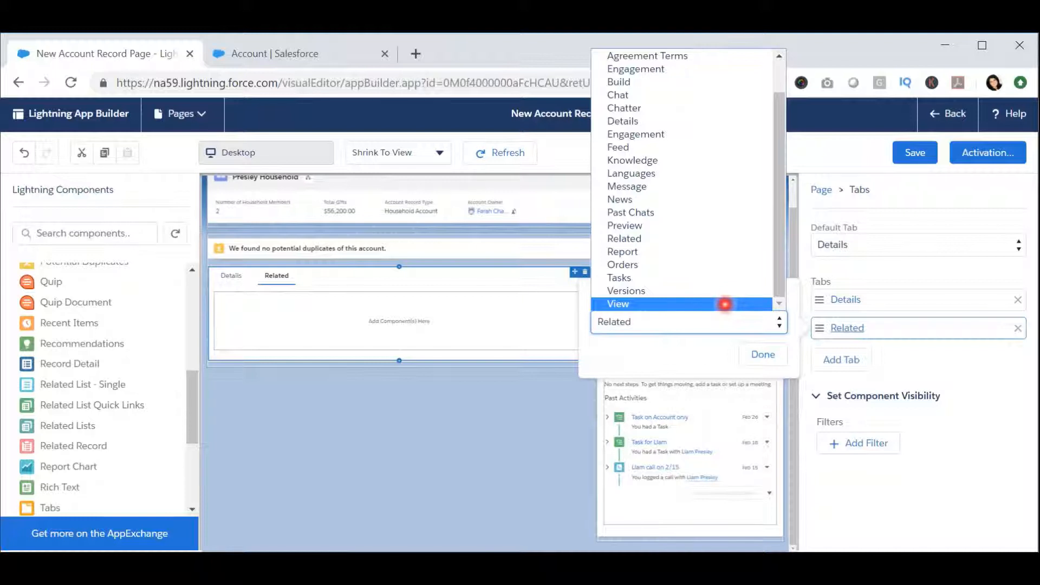
{"action": "scroll", "coordinate": [725, 304], "scroll_direction": "up", "scroll_amount": 2}
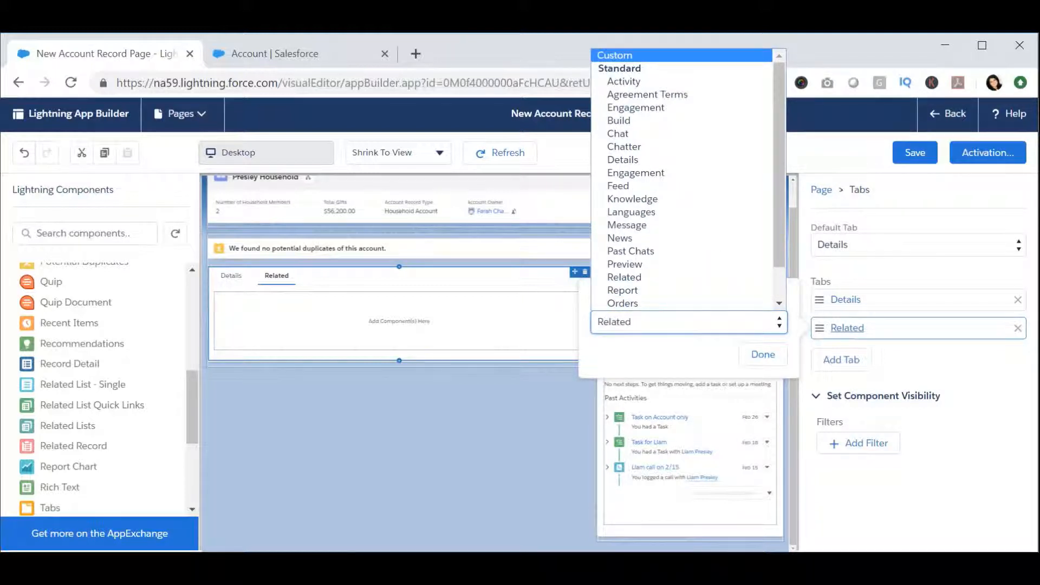
{"action": "left_click", "coordinate": [615, 55]}
{"action": "left_click", "coordinate": [655, 364]}
{"action": "type", "text": "Contacts"}
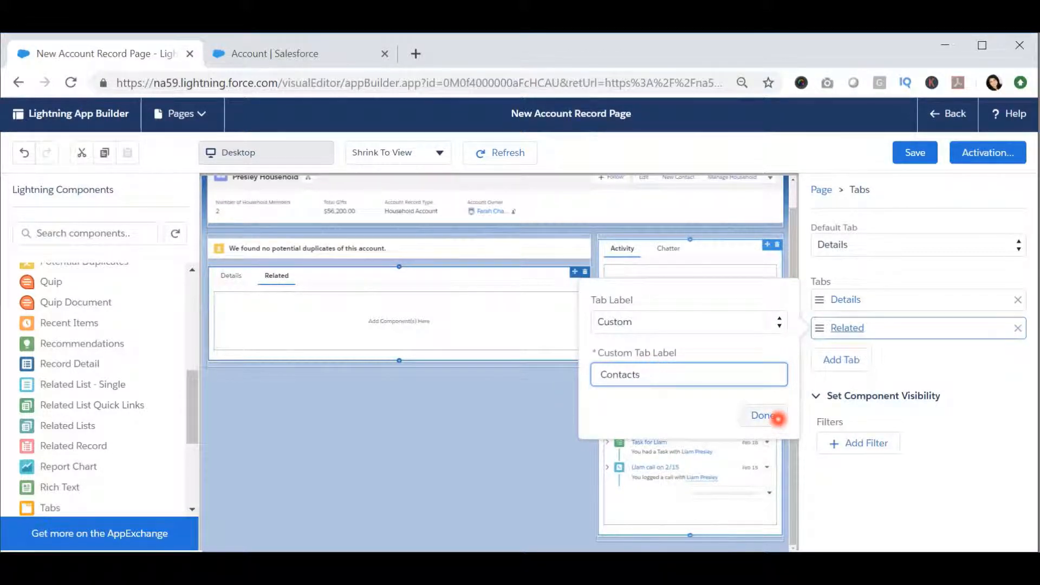
{"action": "left_click", "coordinate": [772, 418]}
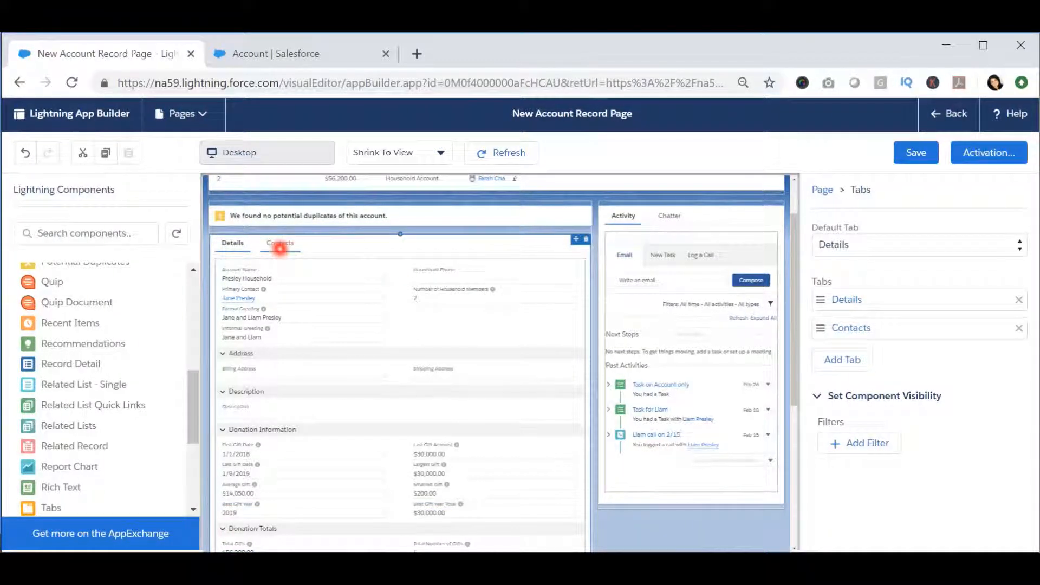
Step: Add a third tab to the Tabs component and give it the custom label Donations
{"action": "left_click", "coordinate": [280, 248]}
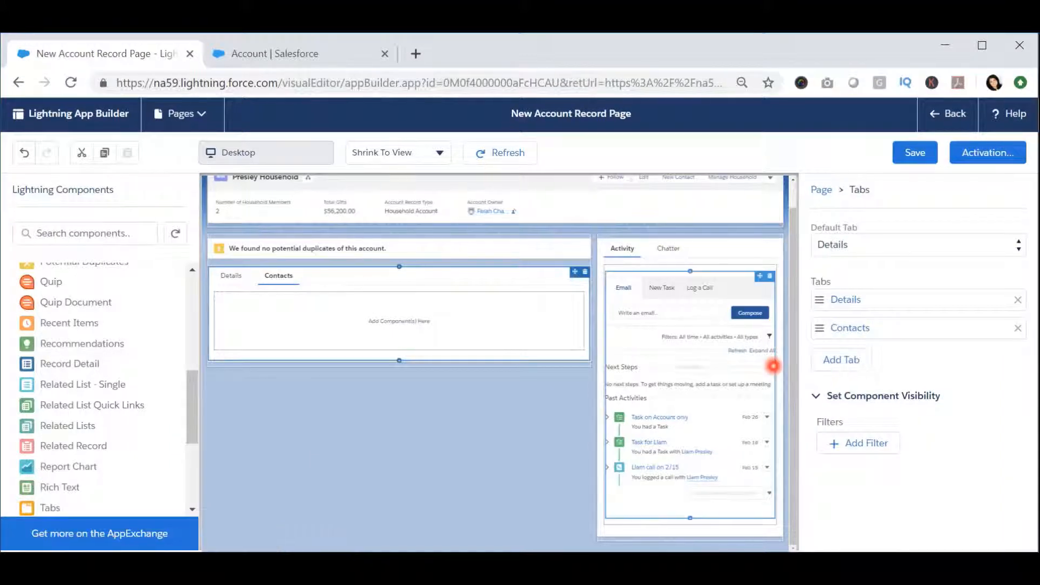
{"action": "left_click", "coordinate": [845, 359]}
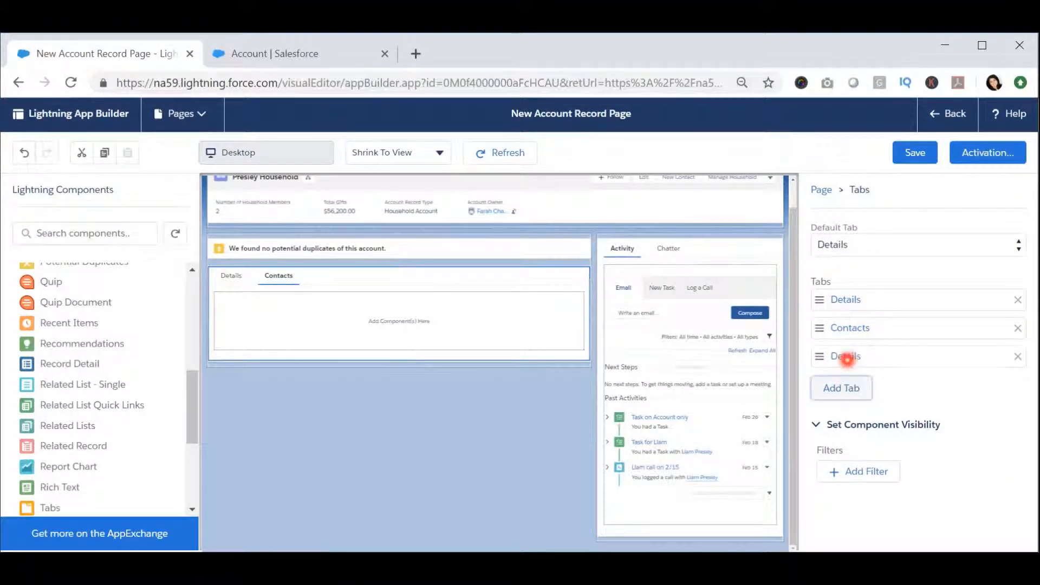
{"action": "left_click", "coordinate": [849, 357]}
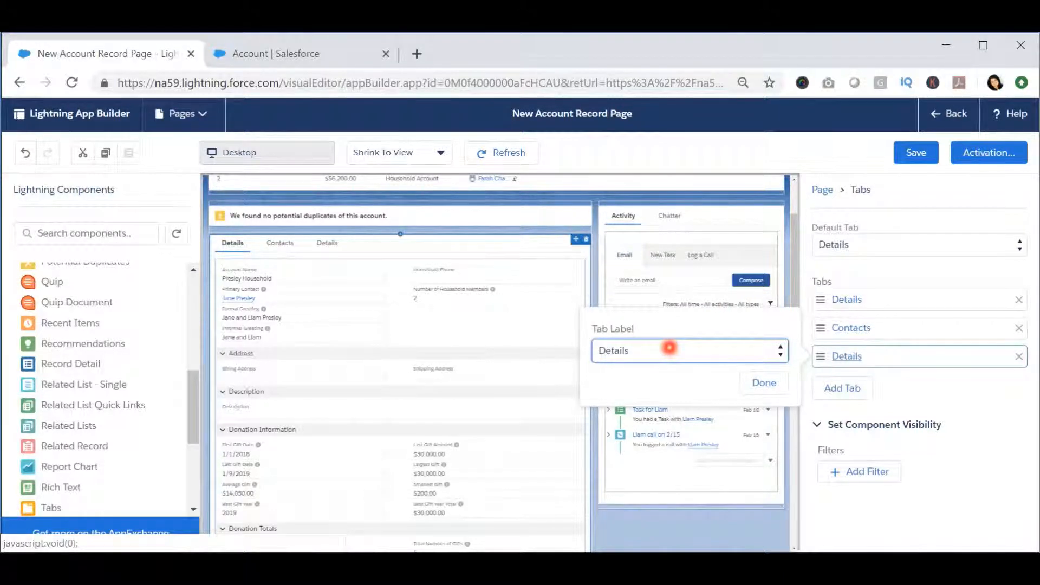
{"action": "left_click", "coordinate": [670, 351]}
{"action": "left_click", "coordinate": [649, 82]}
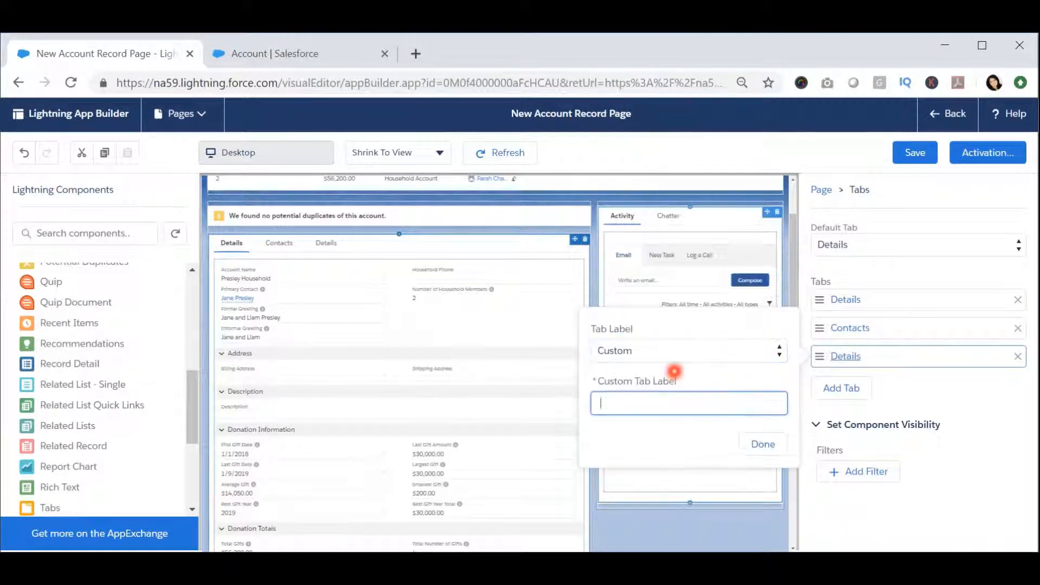
{"action": "type", "text": "Donations"}
{"action": "left_click", "coordinate": [781, 442]}
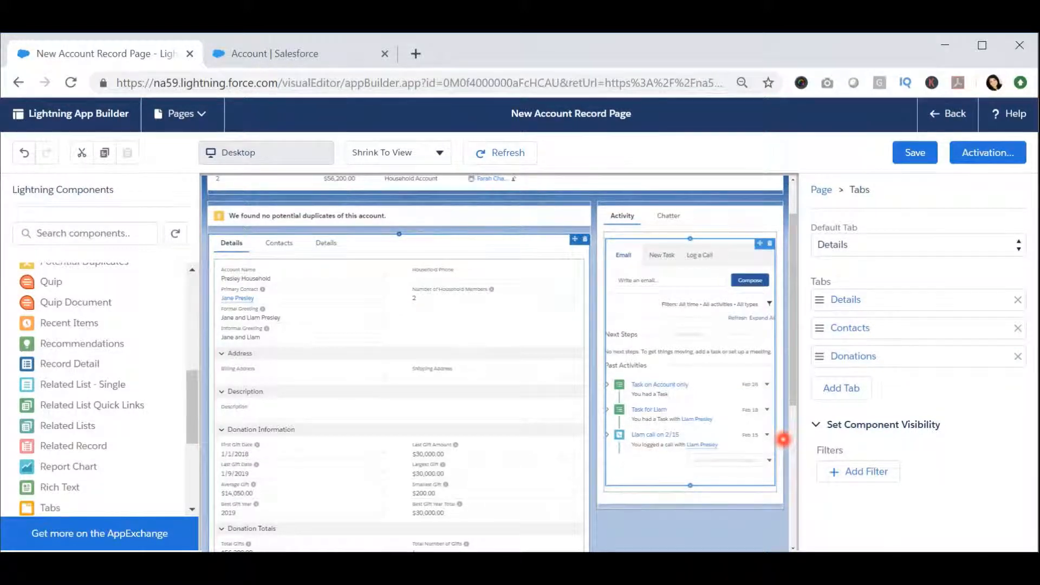
Step: Add a fourth tab to the Tabs component with the custom label Addresses
{"action": "left_click", "coordinate": [856, 388]}
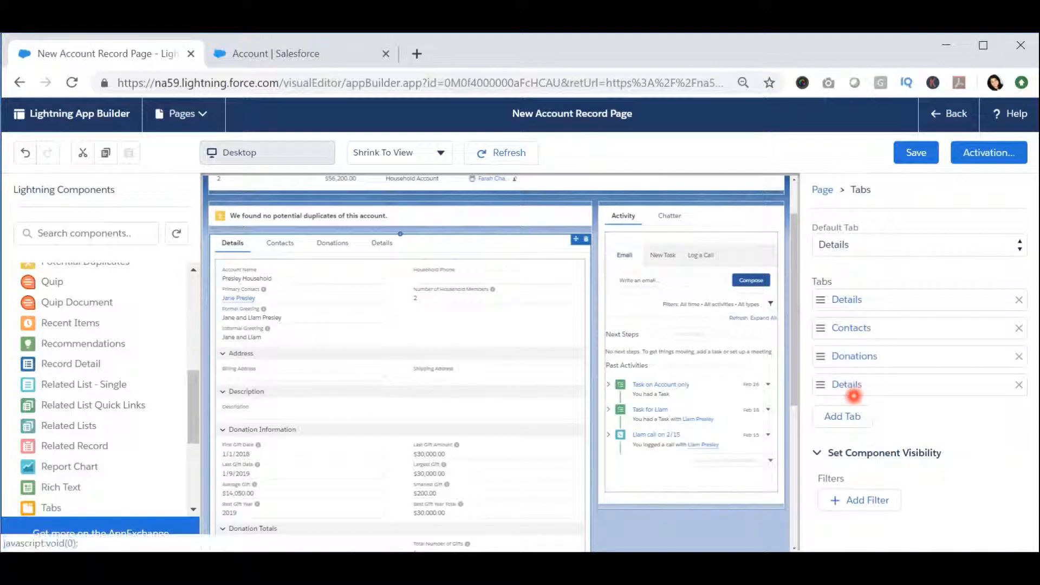
{"action": "left_click", "coordinate": [852, 385]}
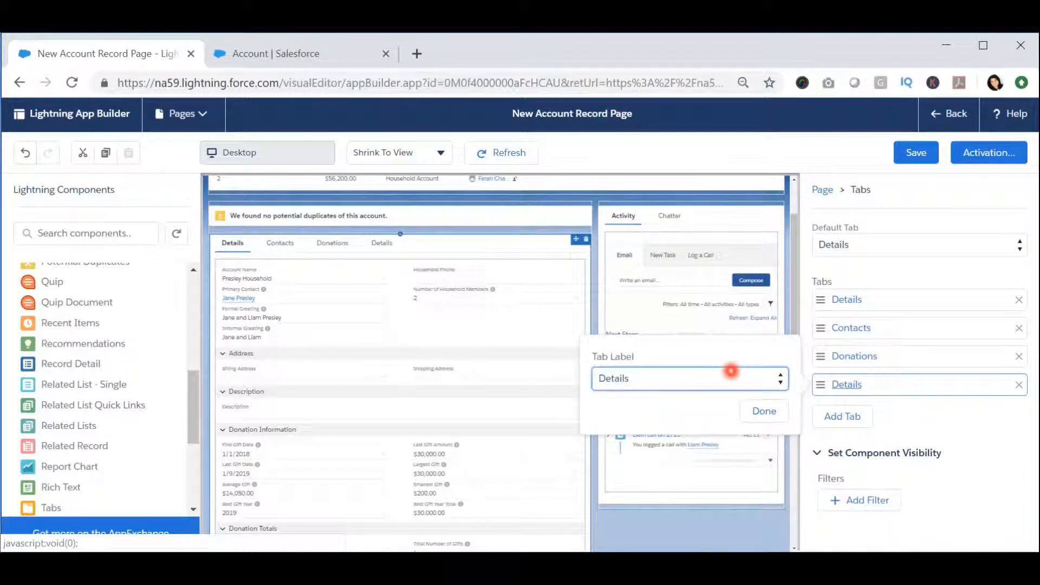
{"action": "left_click", "coordinate": [731, 371]}
{"action": "left_click", "coordinate": [627, 108]}
{"action": "left_click", "coordinate": [680, 432]}
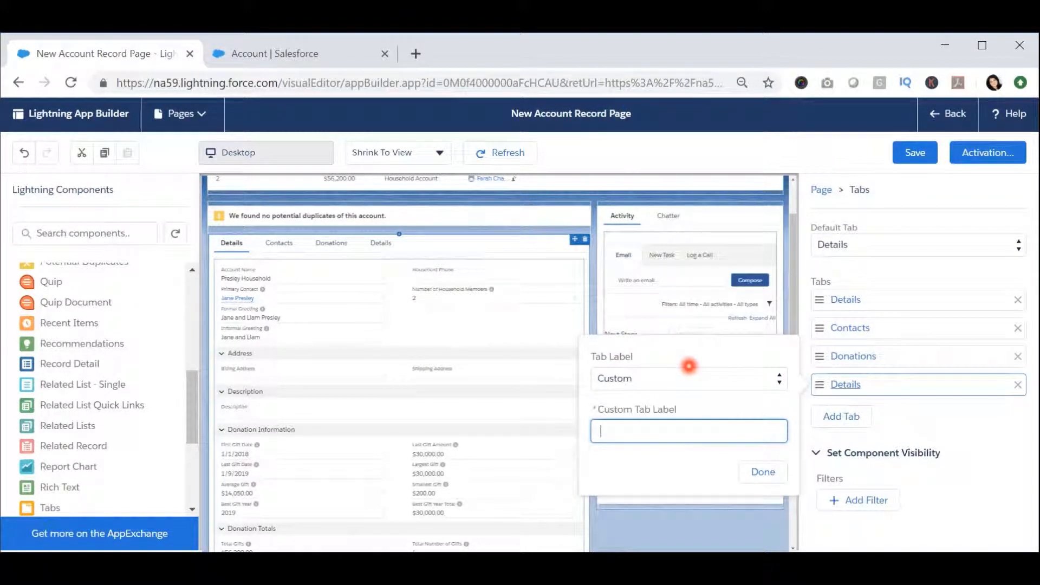
{"action": "type", "text": "Addresses"}
{"action": "left_click", "coordinate": [773, 476]}
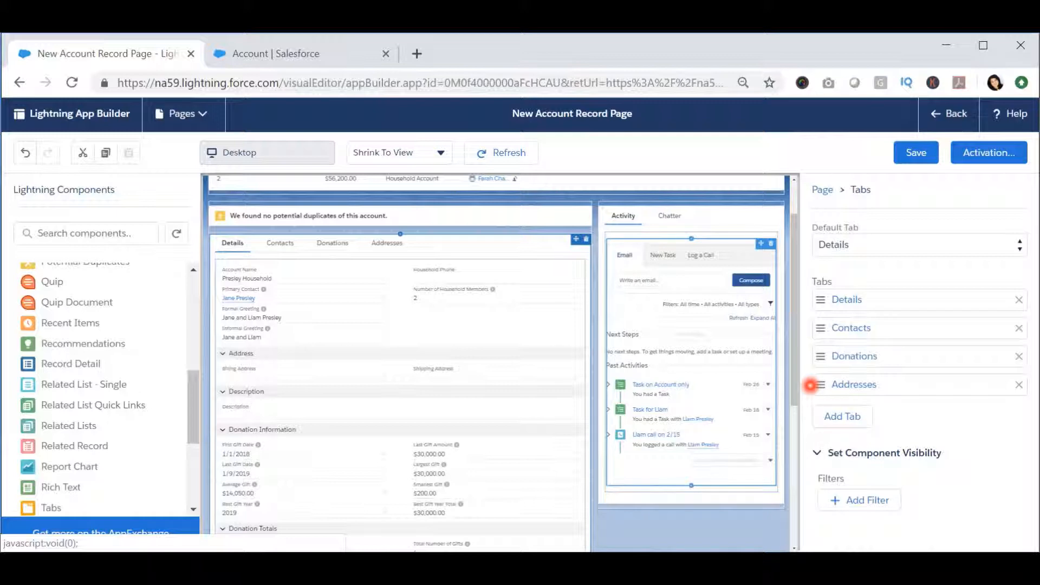
{"action": "mouse_move", "coordinate": [810, 385]}
{"action": "left_mouse_down"}
{"action": "mouse_move", "coordinate": [817, 332]}
{"action": "mouse_move", "coordinate": [814, 397]}
{"action": "left_mouse_up"}
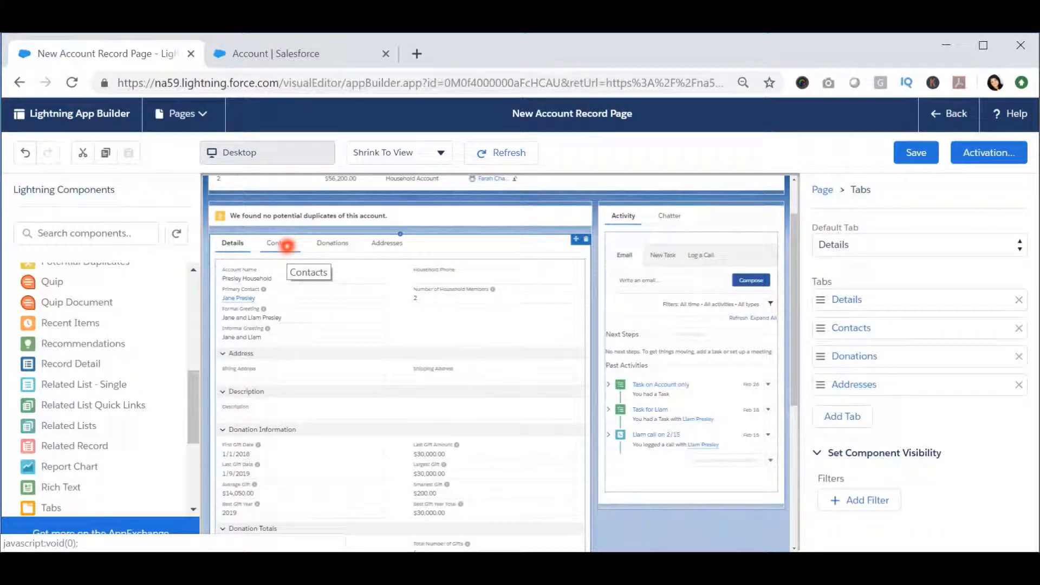
Step: Place a Related List - Single component in the Contacts tab, set to the Contacts related list with List display
{"action": "left_click", "coordinate": [280, 244]}
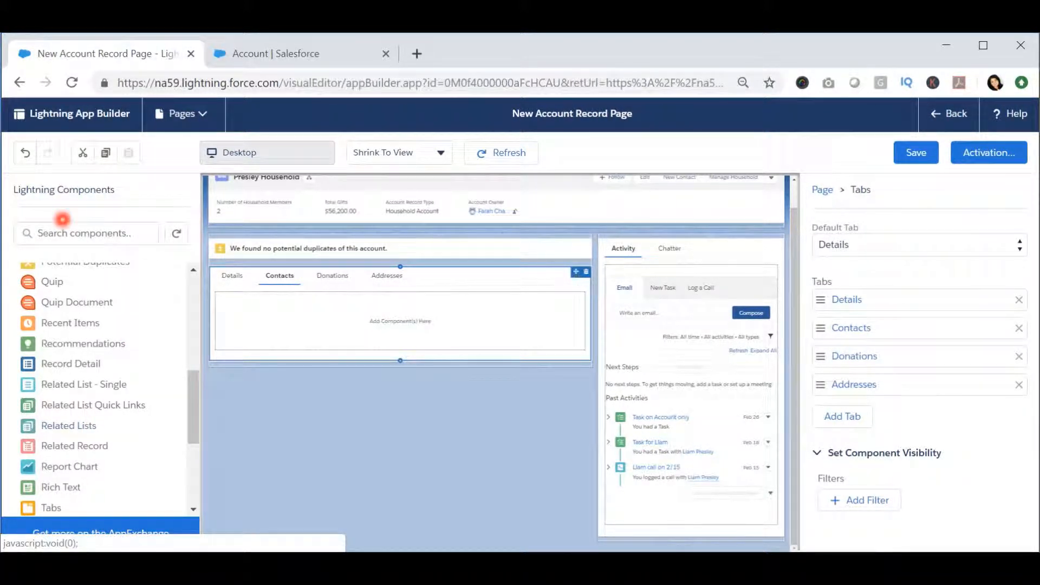
{"action": "scroll", "coordinate": [144, 425], "scroll_direction": "down", "scroll_amount": 3}
{"action": "scroll", "coordinate": [144, 420], "scroll_direction": "up", "scroll_amount": 3}
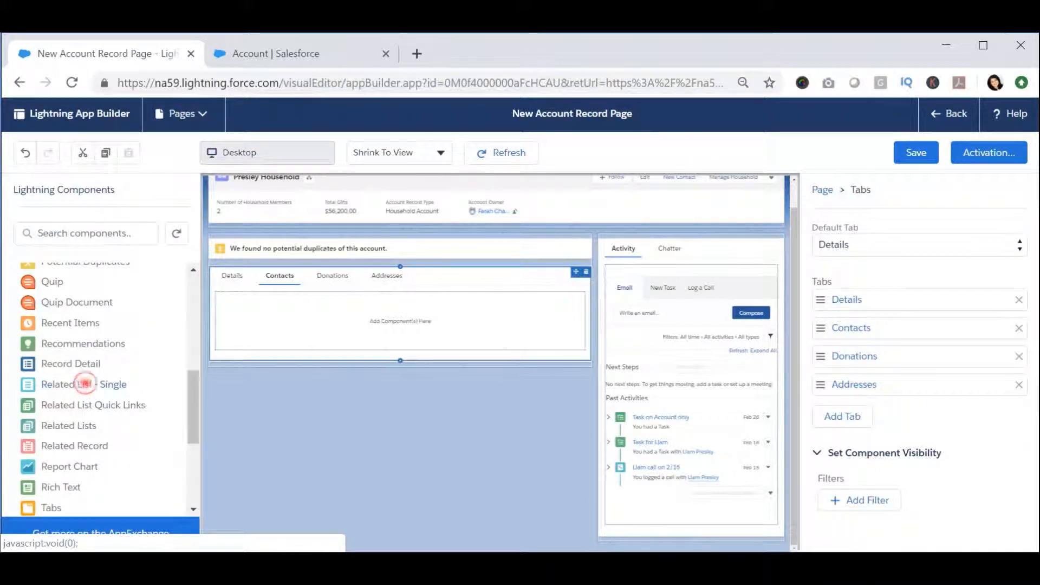
{"action": "left_click_drag", "start_coordinate": [84, 383], "coordinate": [293, 339]}
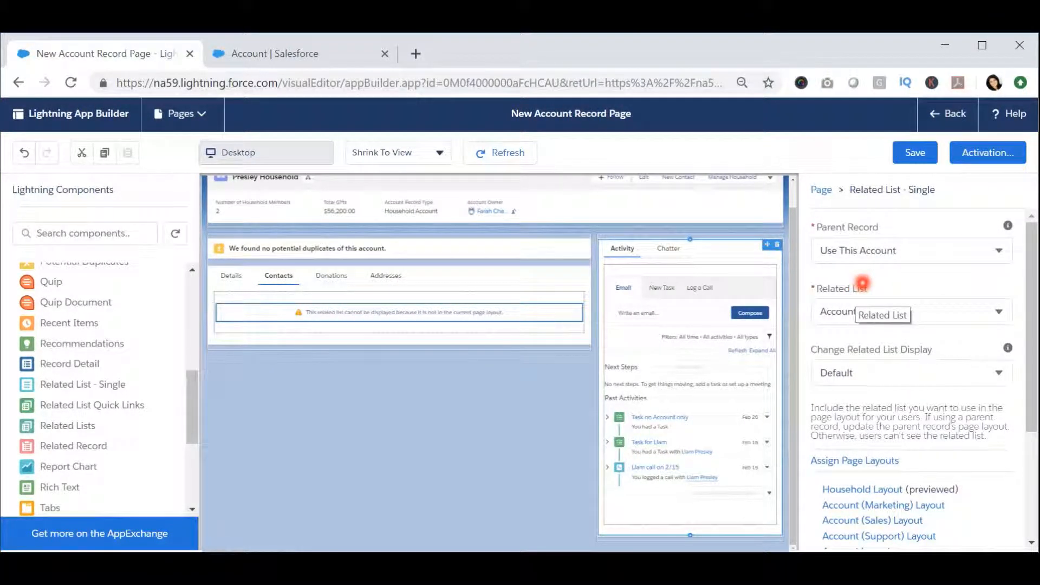
{"action": "left_click", "coordinate": [912, 311]}
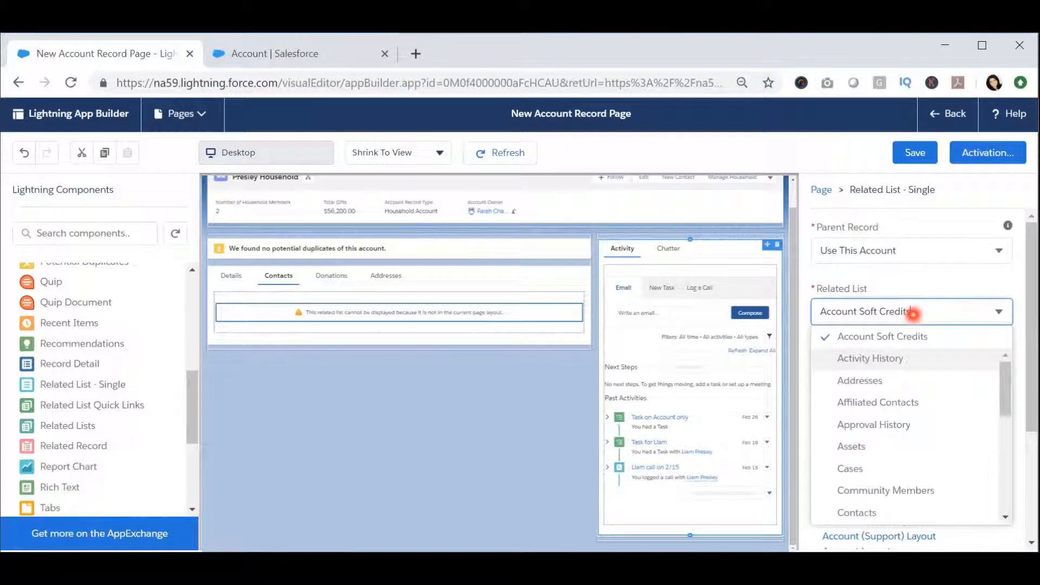
{"action": "left_click", "coordinate": [867, 511]}
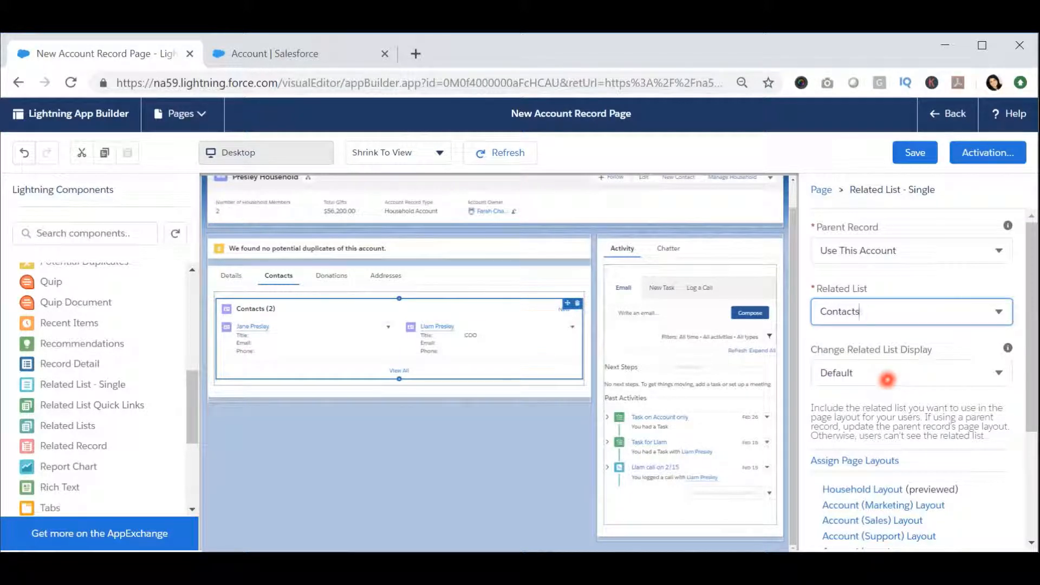
{"action": "left_click", "coordinate": [888, 378]}
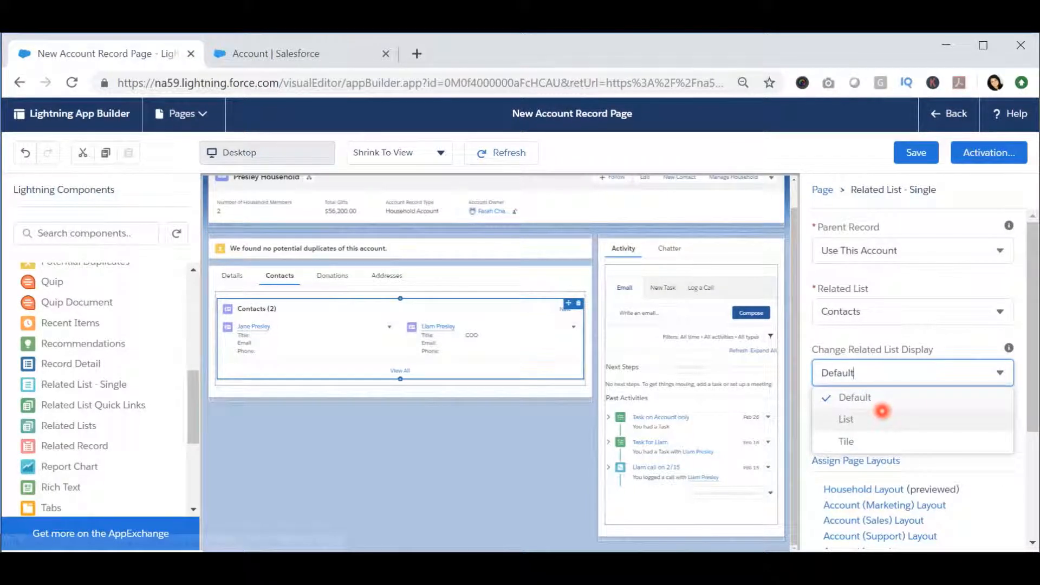
{"action": "left_click", "coordinate": [859, 418]}
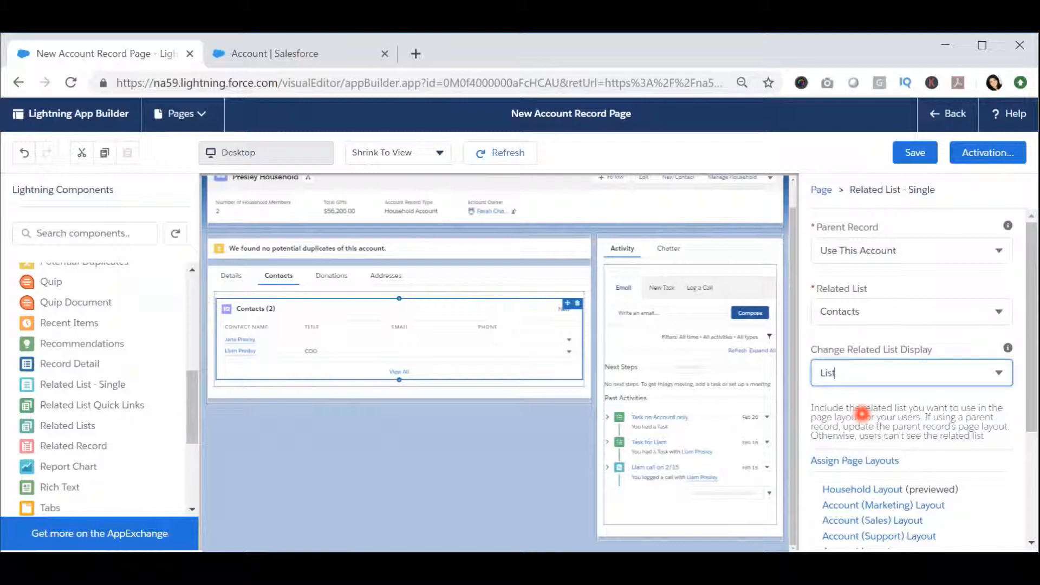
Step: Place a Related List - Single component in the Donations tab, set to the Opportunities related list with List display
{"action": "left_click", "coordinate": [331, 277]}
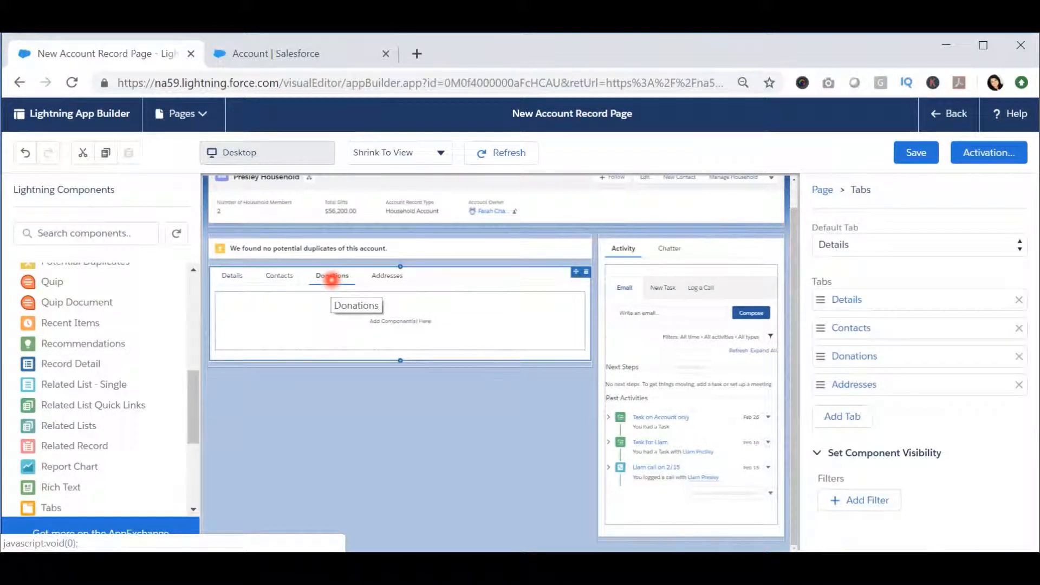
{"action": "left_click", "coordinate": [345, 332]}
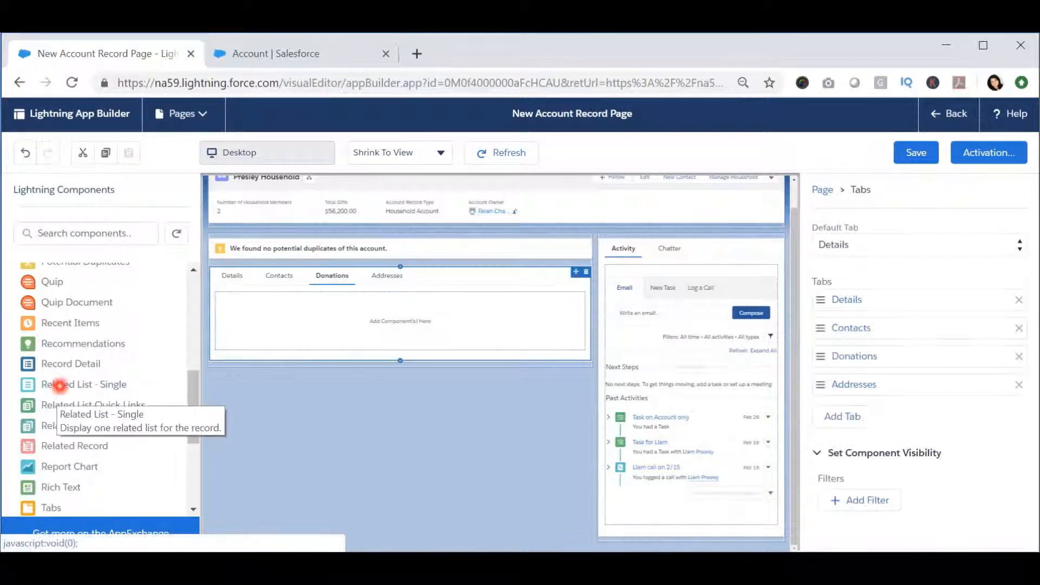
{"action": "left_click_drag", "start_coordinate": [83, 384], "coordinate": [378, 332]}
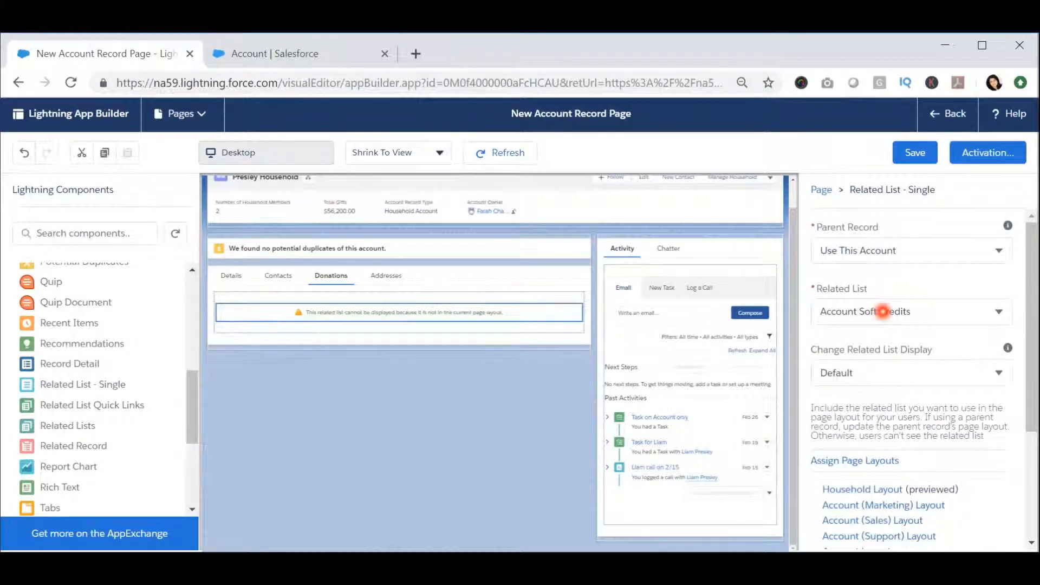
{"action": "left_click", "coordinate": [883, 312]}
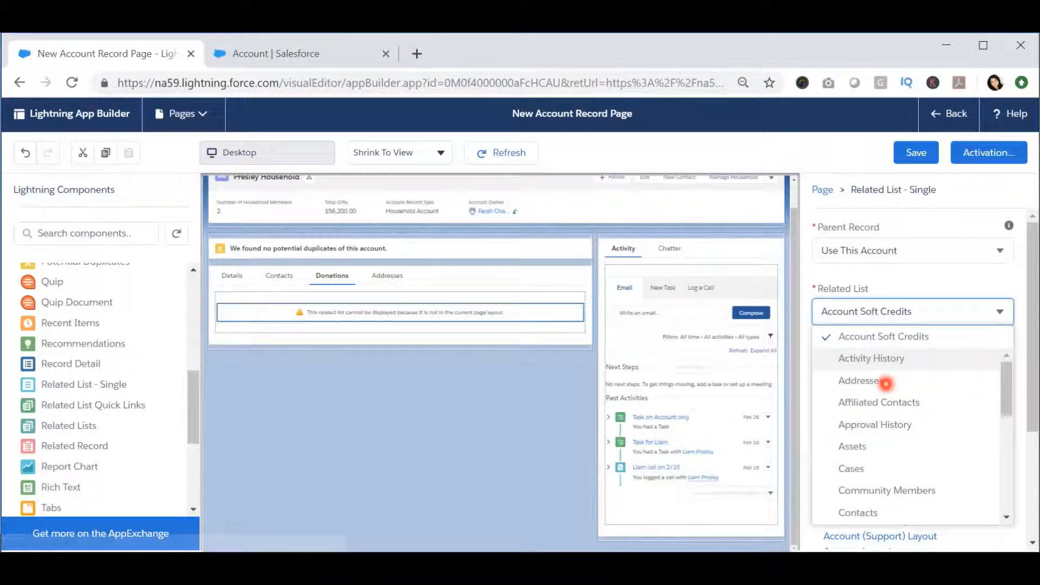
{"action": "scroll", "coordinate": [891, 341], "scroll_direction": "down", "scroll_amount": 5}
{"action": "scroll", "coordinate": [894, 319], "scroll_direction": "down", "scroll_amount": 2}
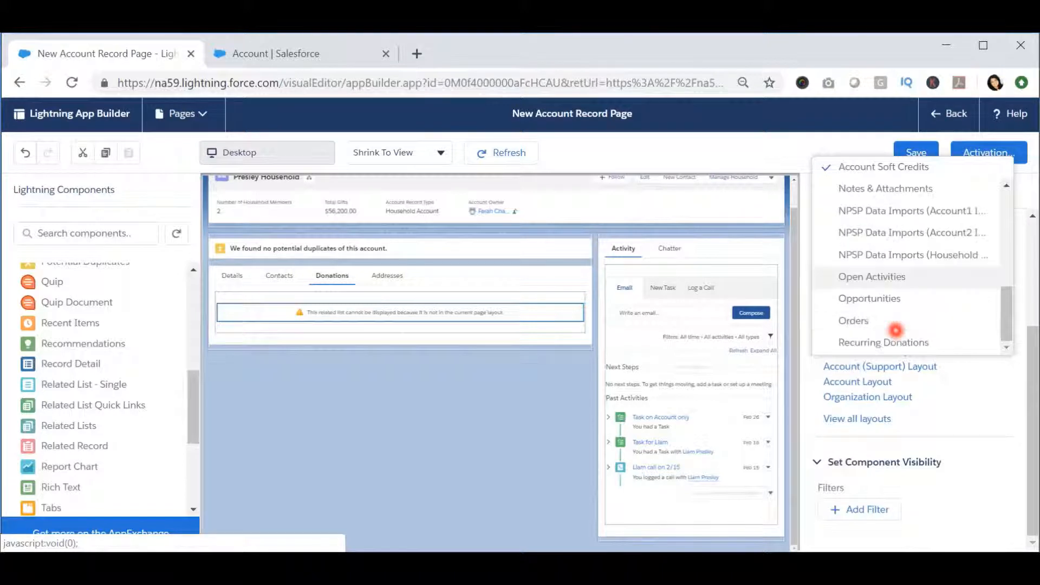
{"action": "left_click", "coordinate": [889, 294]}
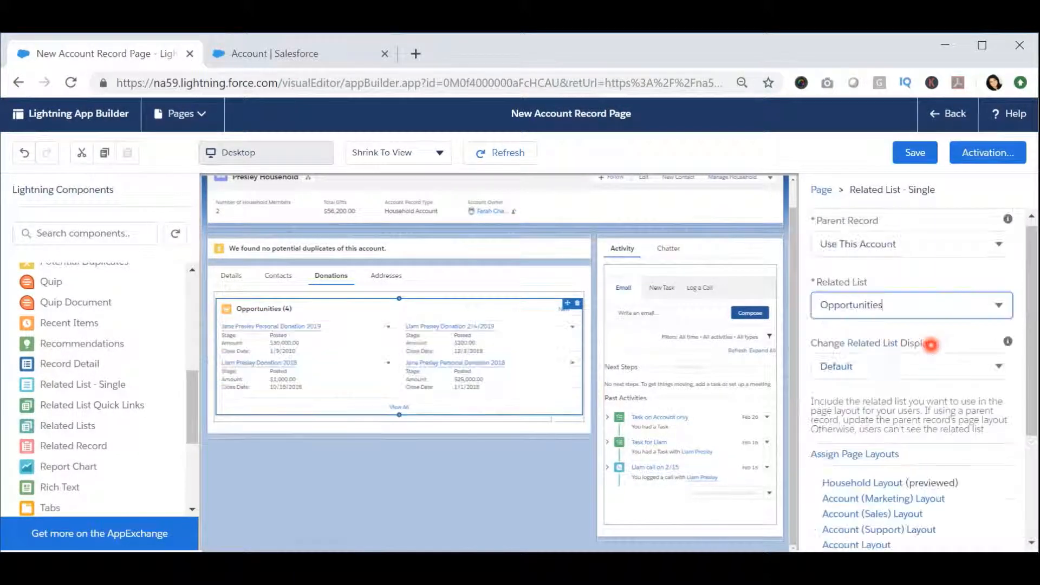
{"action": "left_click", "coordinate": [870, 372]}
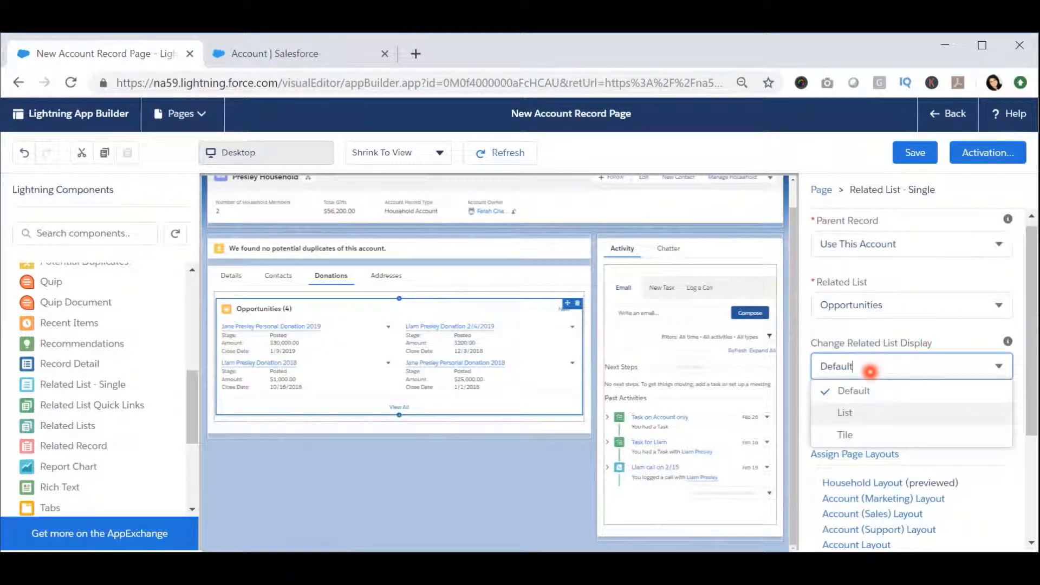
{"action": "left_click", "coordinate": [871, 412]}
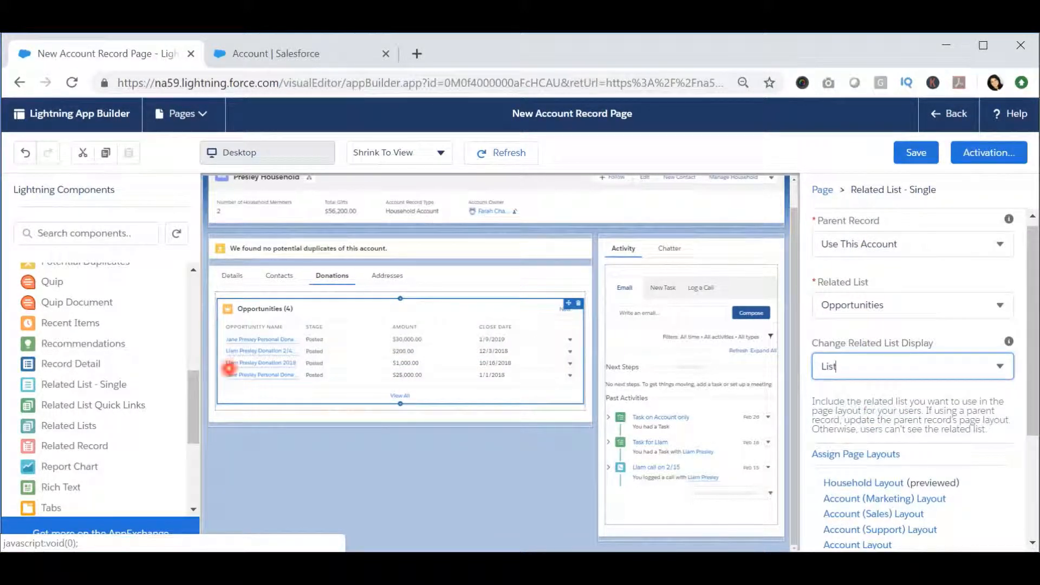
Step: Place a second Related List - Single below Opportunities in the Donations tab, set to Recurring Donations with List display
{"action": "left_click_drag", "start_coordinate": [89, 384], "coordinate": [310, 398]}
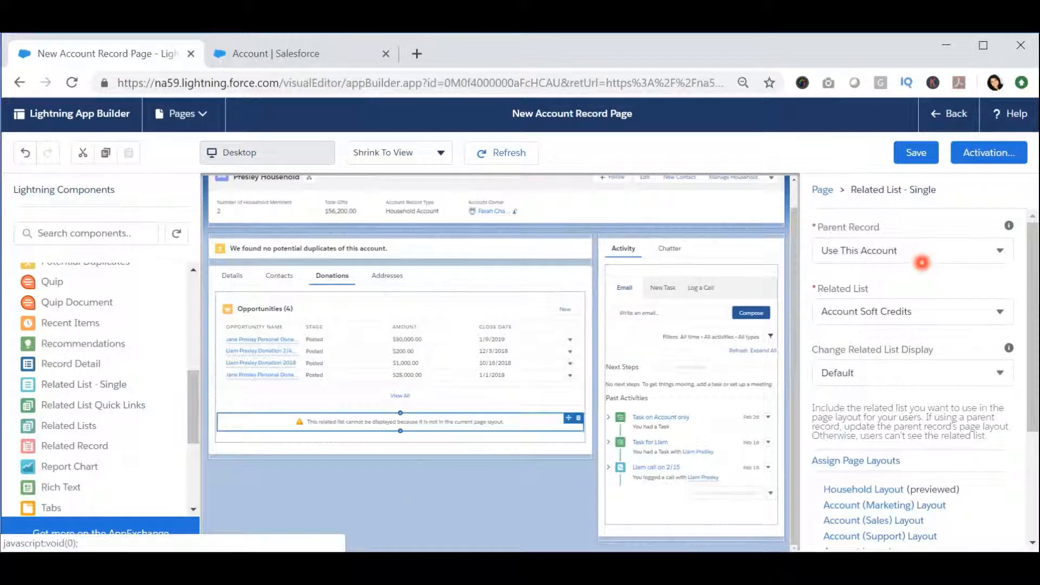
{"action": "left_click", "coordinate": [928, 317]}
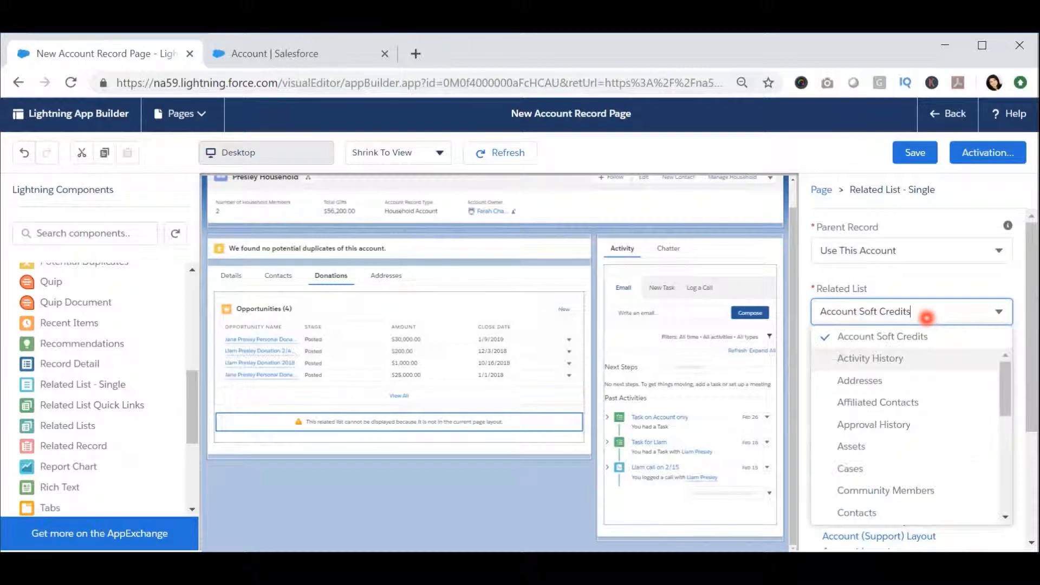
{"action": "scroll", "coordinate": [900, 351], "scroll_direction": "down", "scroll_amount": 5}
{"action": "scroll", "coordinate": [892, 300], "scroll_direction": "down", "scroll_amount": 3}
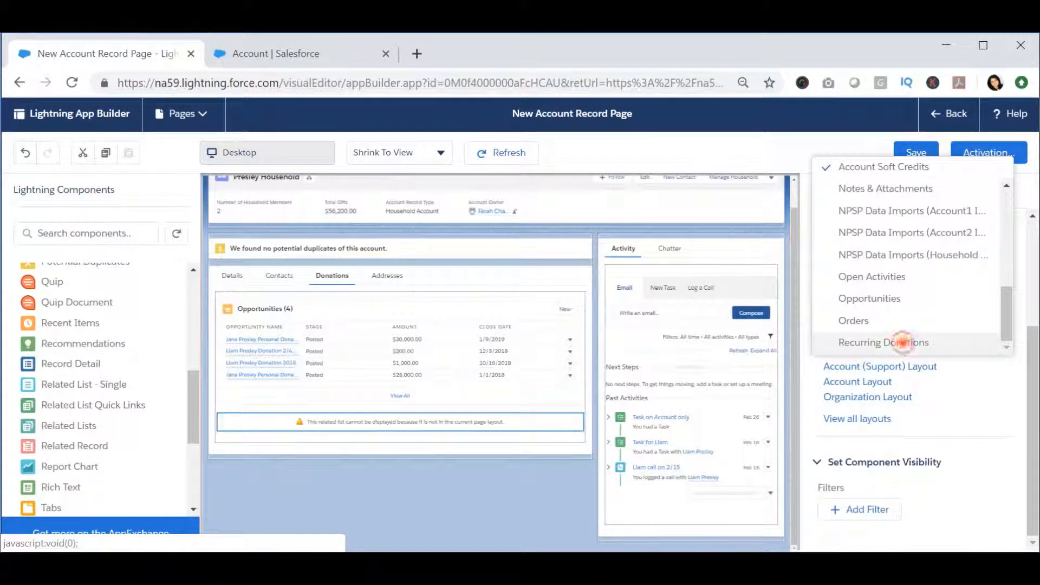
{"action": "left_click", "coordinate": [901, 341]}
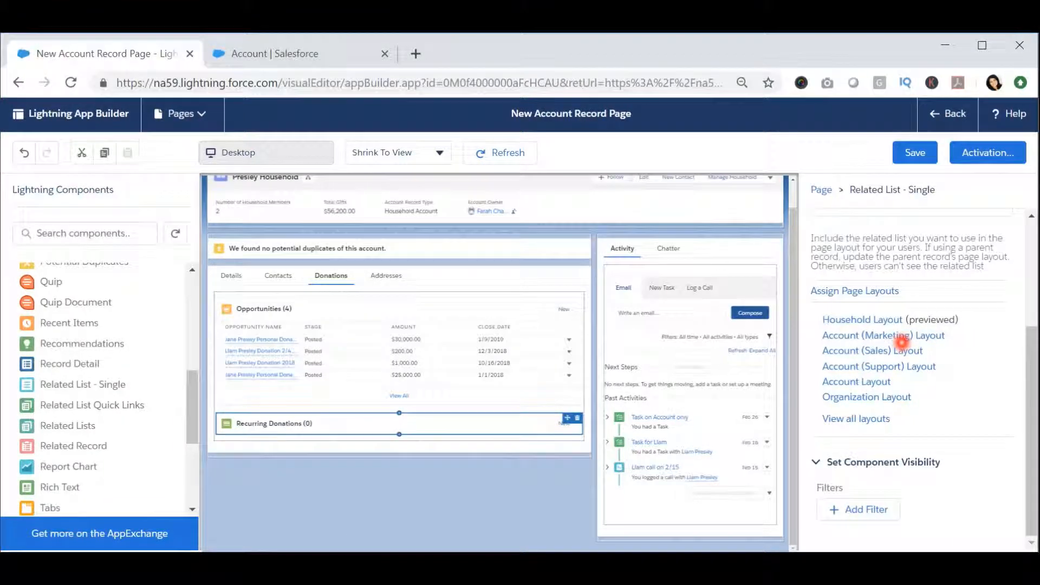
{"action": "scroll", "coordinate": [928, 306], "scroll_direction": "up", "scroll_amount": 3}
{"action": "left_click", "coordinate": [871, 379]}
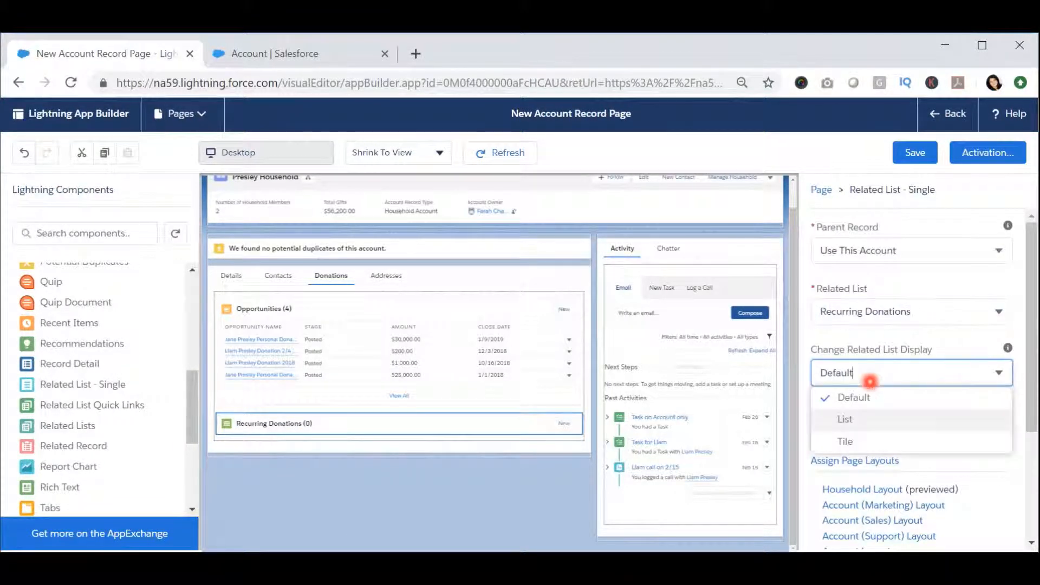
{"action": "left_click", "coordinate": [861, 419]}
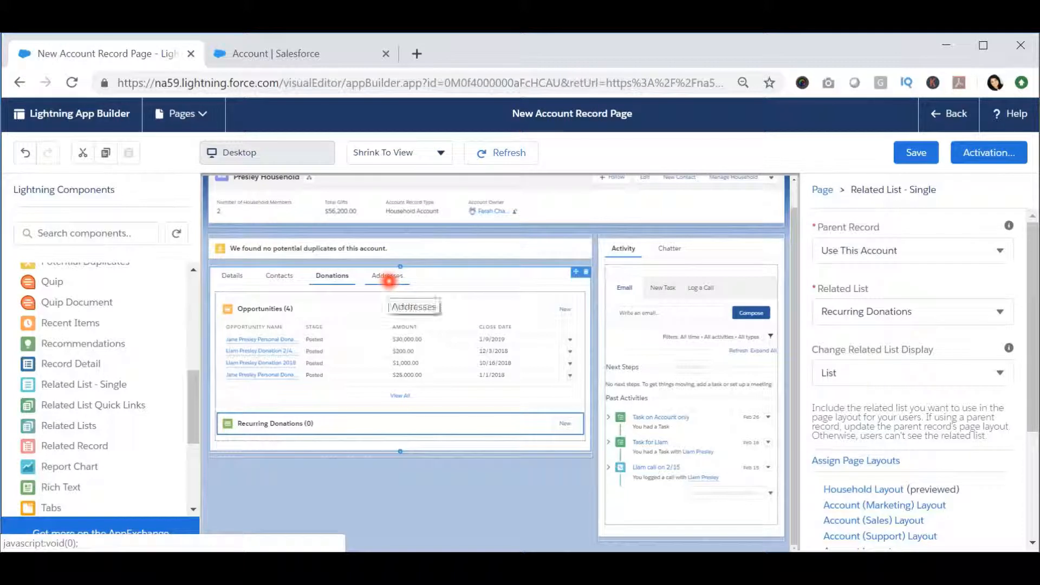
Step: Place a Related List - Single component in the Addresses tab, set to the Addresses related list with List display
{"action": "left_click", "coordinate": [393, 277]}
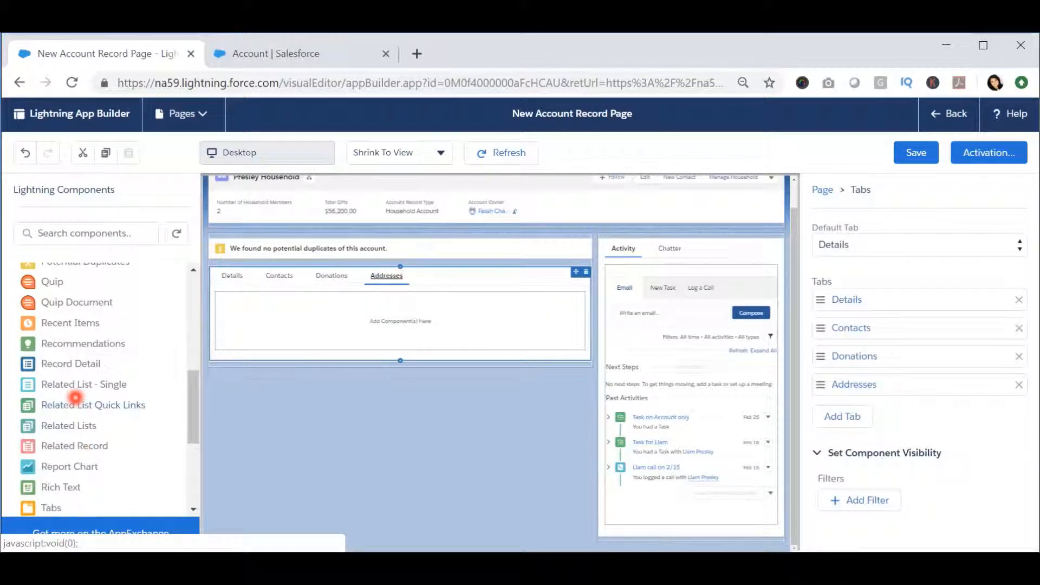
{"action": "left_click_drag", "start_coordinate": [72, 385], "coordinate": [363, 311]}
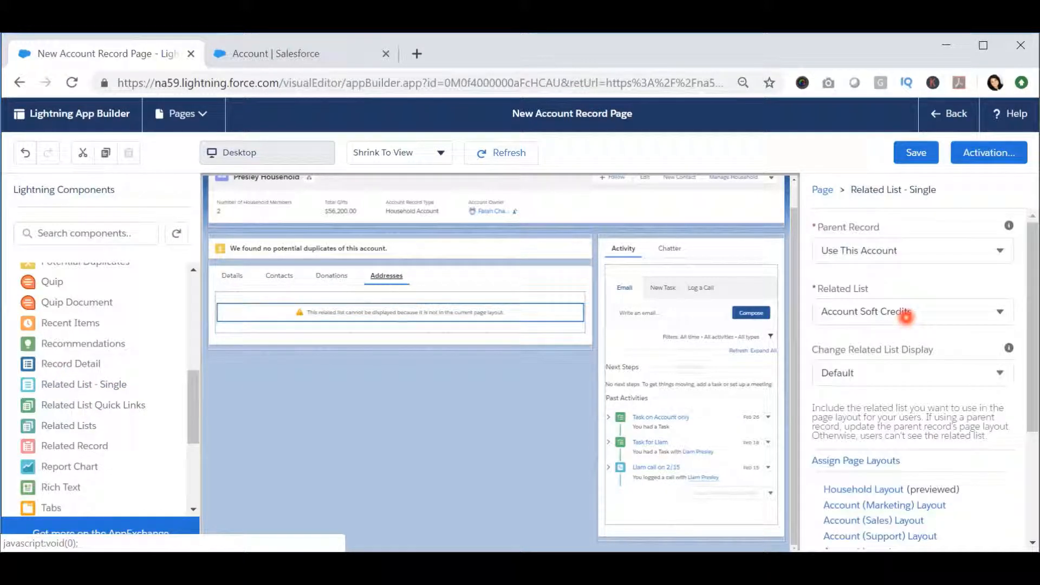
{"action": "left_click", "coordinate": [907, 314]}
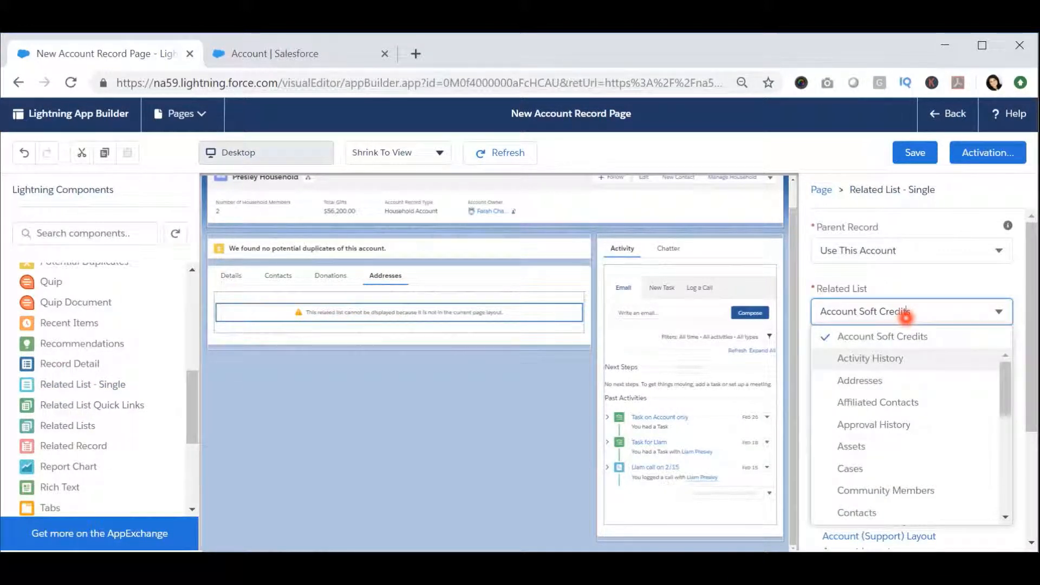
{"action": "left_click", "coordinate": [883, 380]}
{"action": "left_click", "coordinate": [885, 374]}
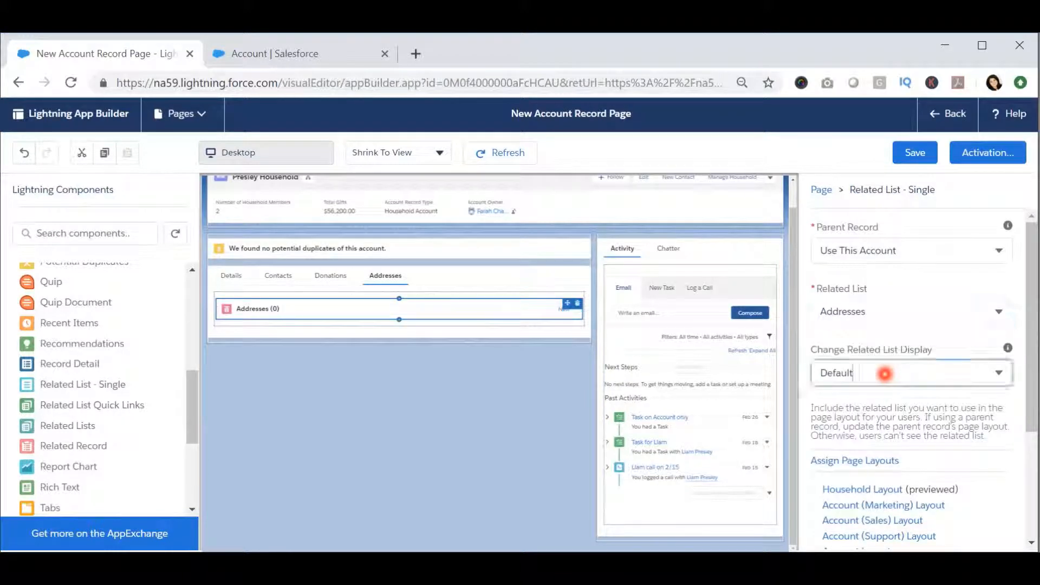
{"action": "left_click", "coordinate": [872, 423]}
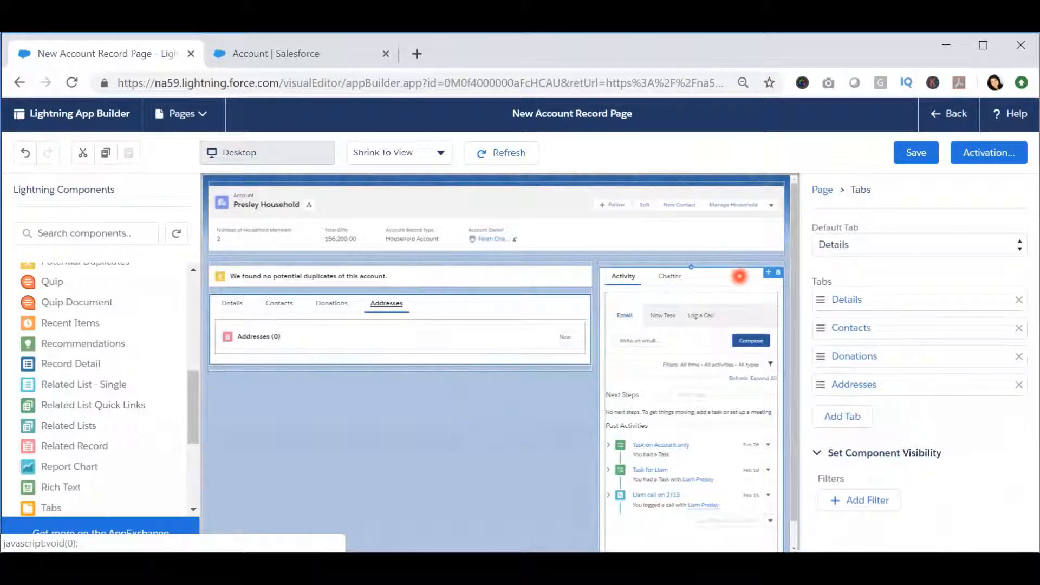
Step: Add a third tab to the Tabs component holding Activity and Chatter, and give it the custom label Files
{"action": "left_click", "coordinate": [739, 277]}
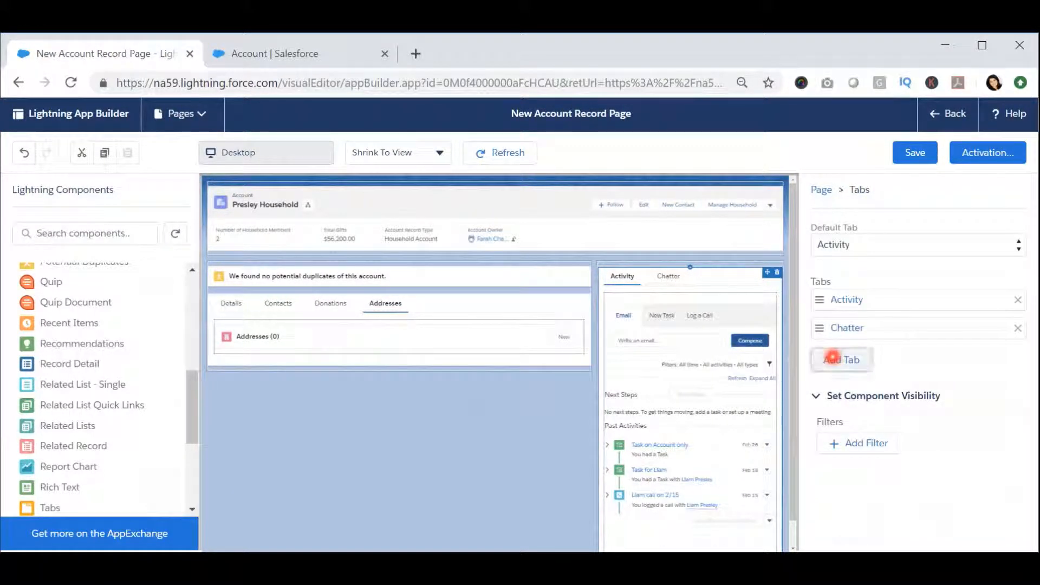
{"action": "left_click", "coordinate": [833, 358]}
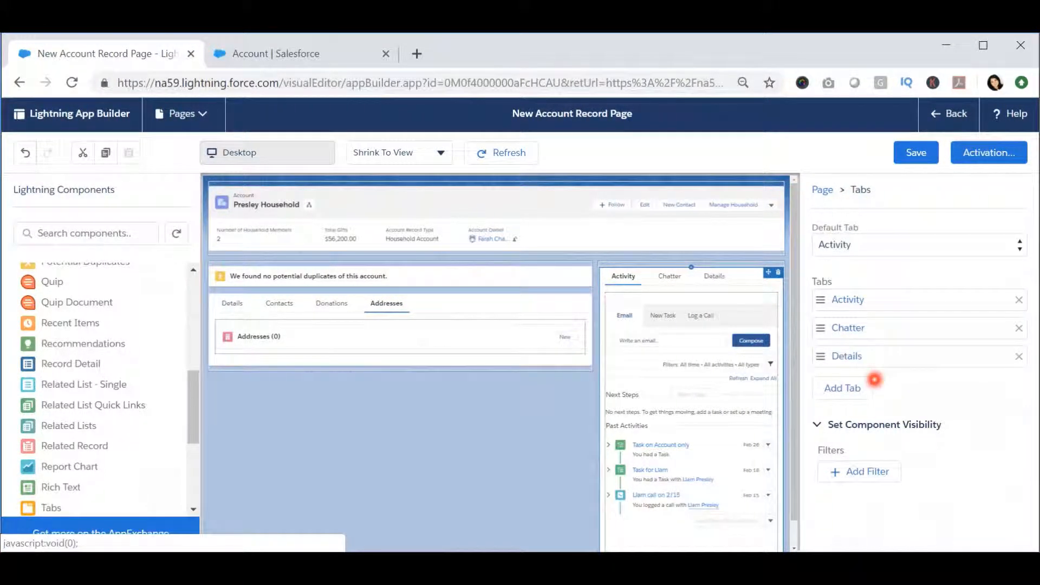
{"action": "left_click", "coordinate": [840, 356]}
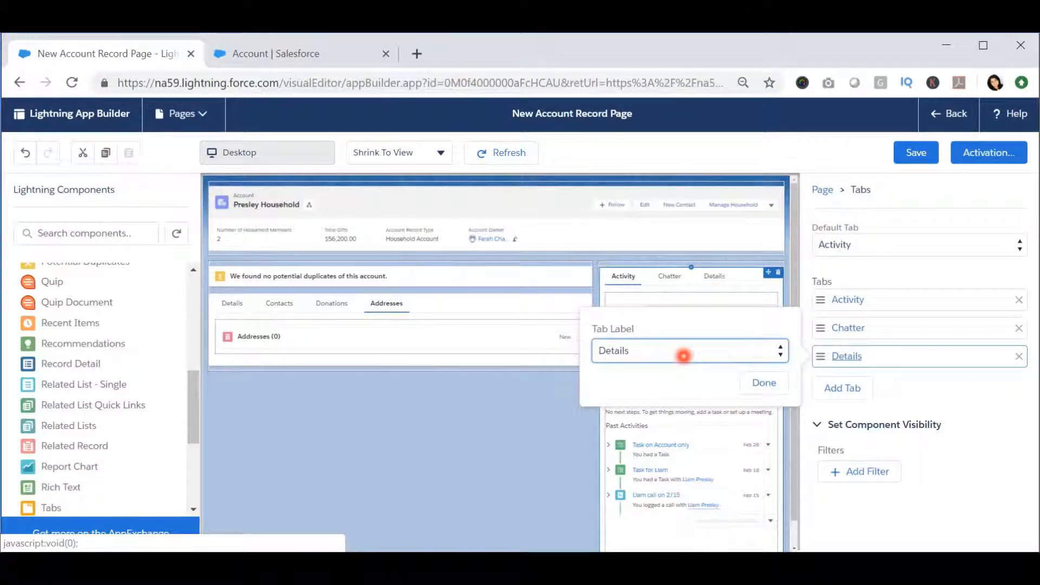
{"action": "left_click", "coordinate": [684, 356]}
{"action": "scroll", "coordinate": [672, 230], "scroll_direction": "down", "scroll_amount": 1}
{"action": "scroll", "coordinate": [675, 234], "scroll_direction": "up", "scroll_amount": 1}
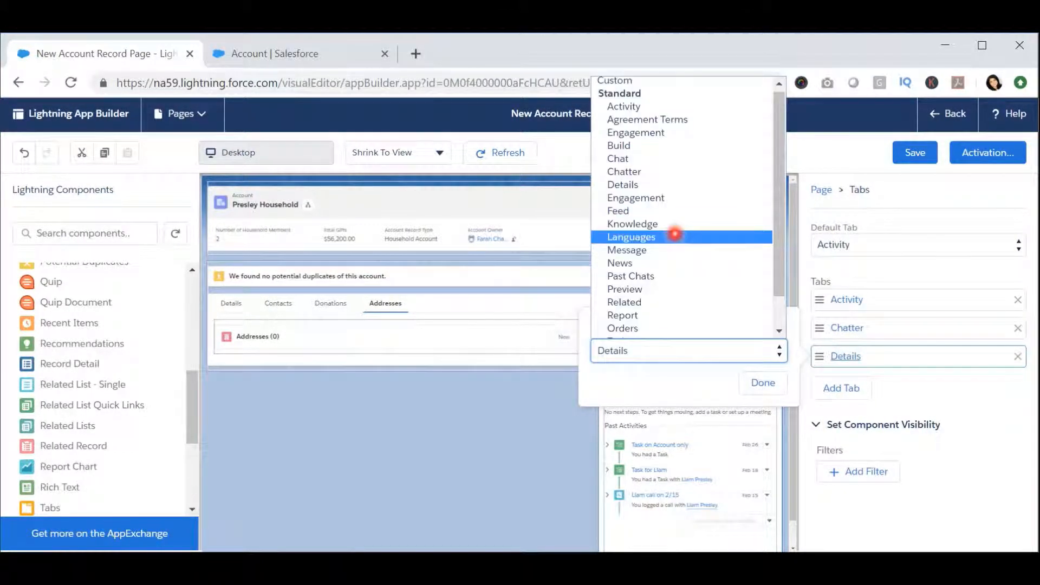
{"action": "left_click", "coordinate": [657, 87]}
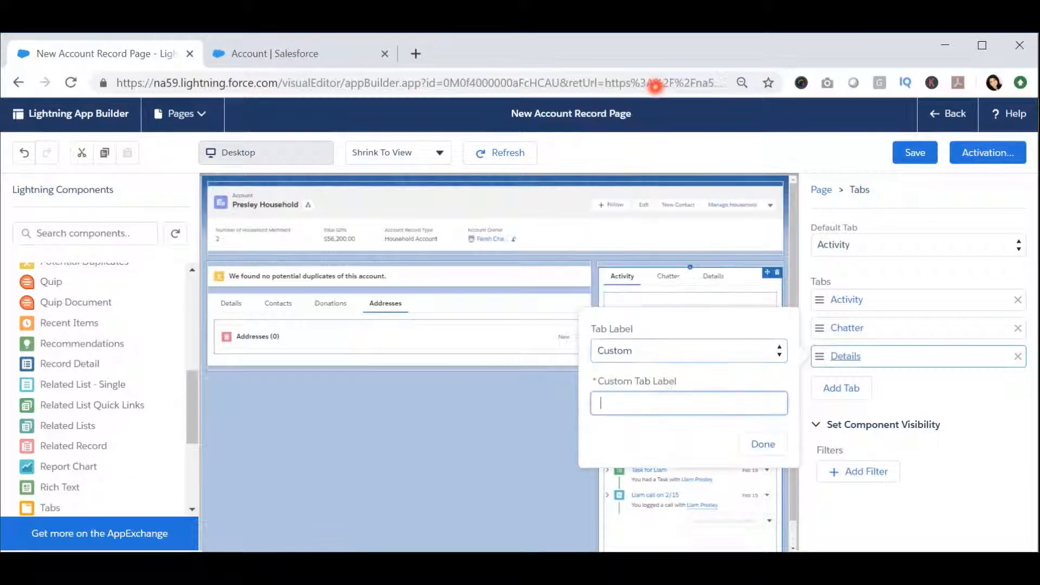
{"action": "type", "text": "Files"}
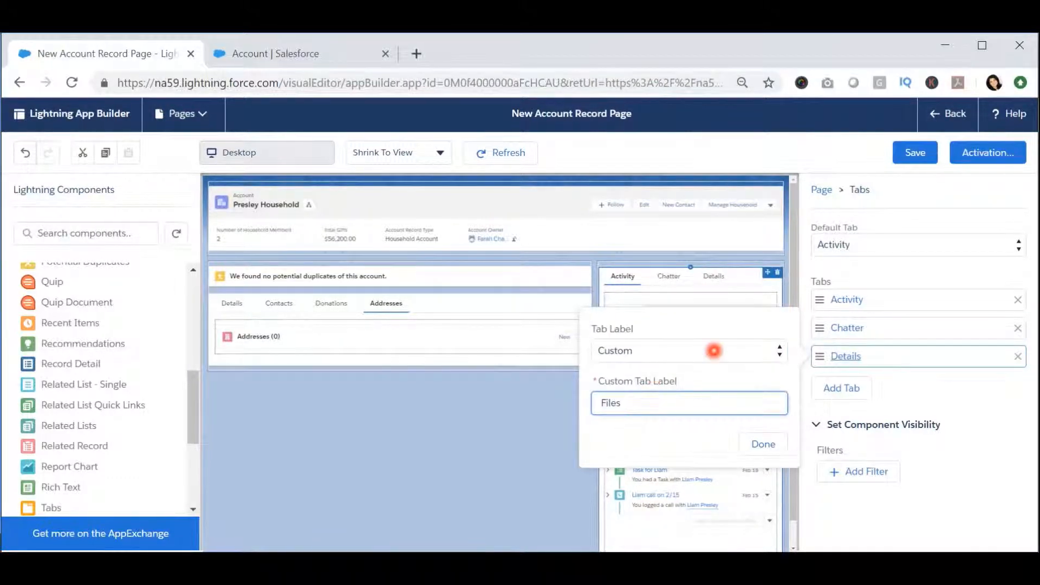
{"action": "left_click", "coordinate": [774, 443]}
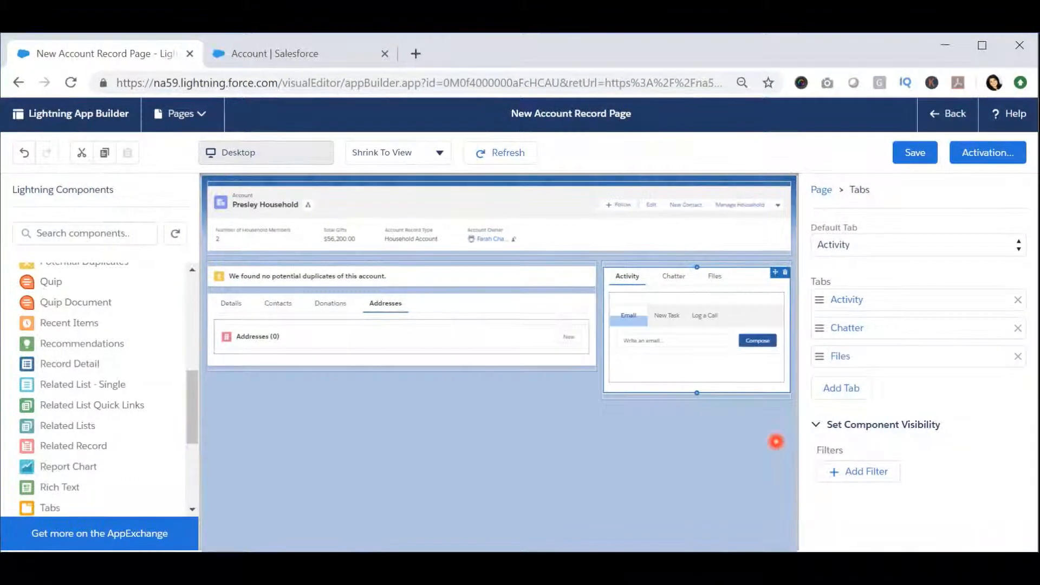
Step: Place a Related List - Single component in the Files tab beside Activity and Chatter, set to the Files related list
{"action": "left_click", "coordinate": [715, 276]}
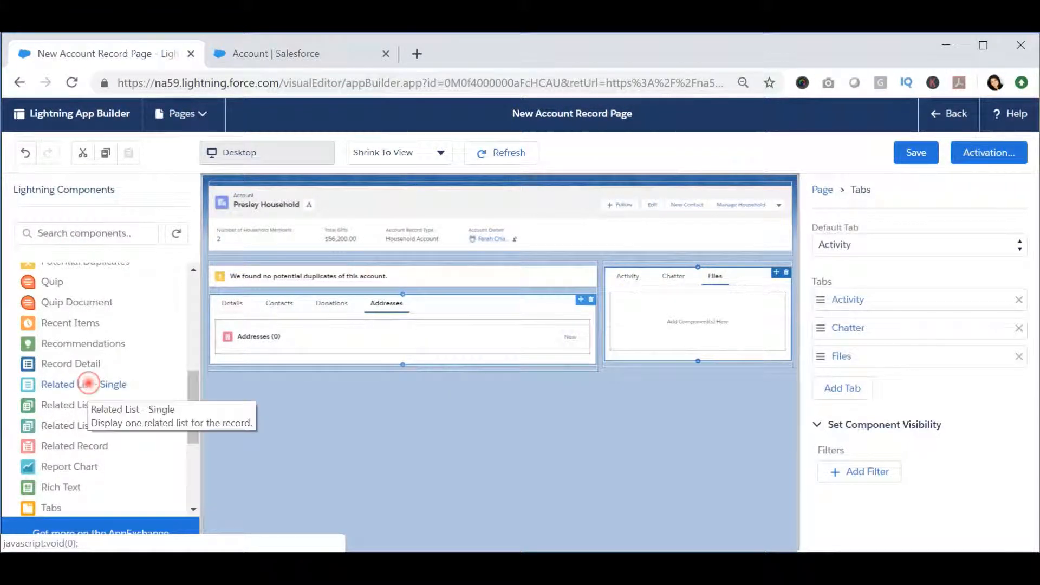
{"action": "left_click_drag", "start_coordinate": [88, 383], "coordinate": [672, 304]}
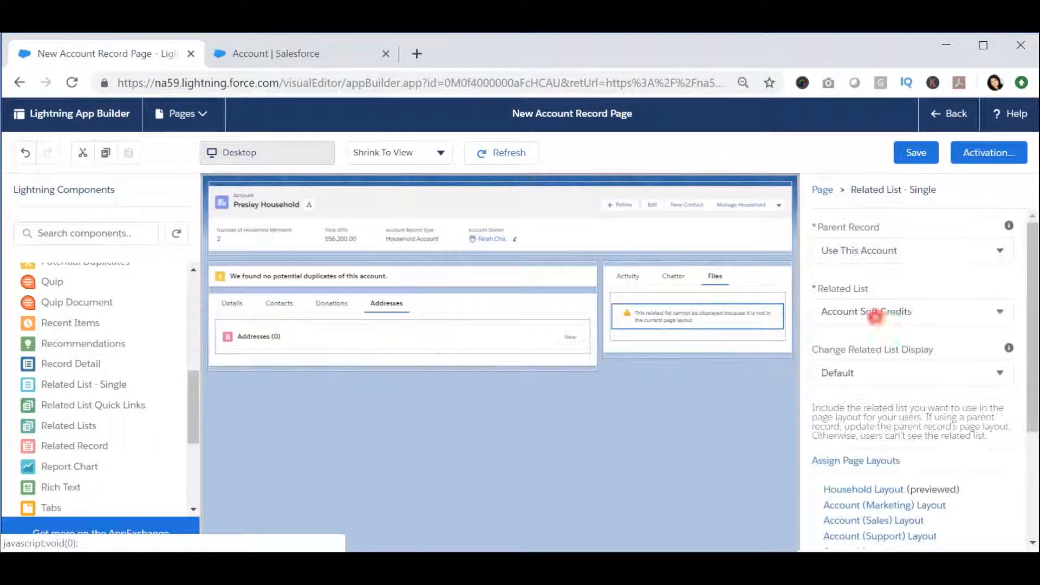
{"action": "left_click", "coordinate": [879, 312]}
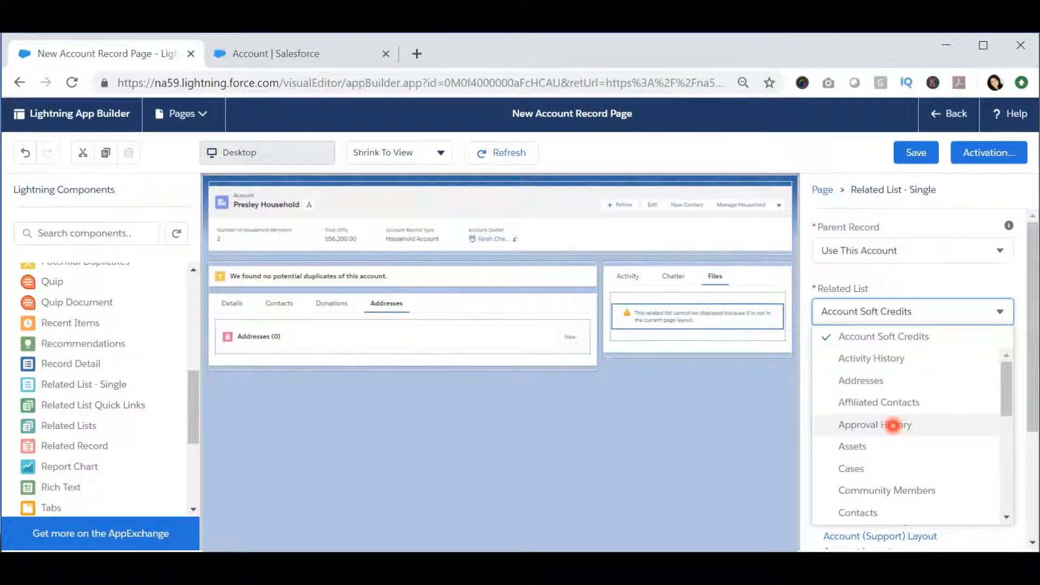
{"action": "scroll", "coordinate": [893, 425], "scroll_direction": "down", "scroll_amount": 5}
{"action": "left_click", "coordinate": [874, 274]}
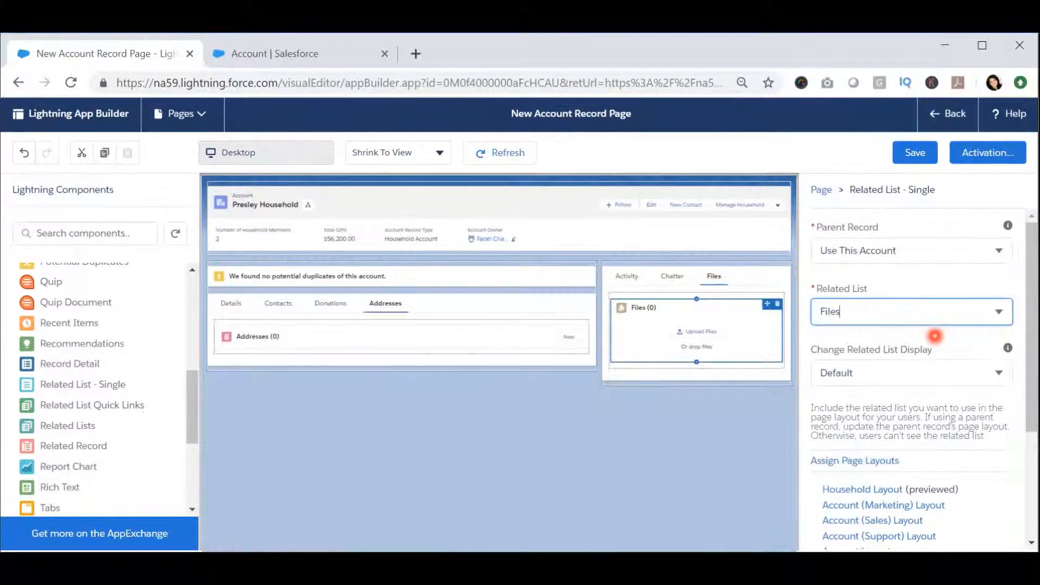
{"action": "left_click", "coordinate": [739, 364]}
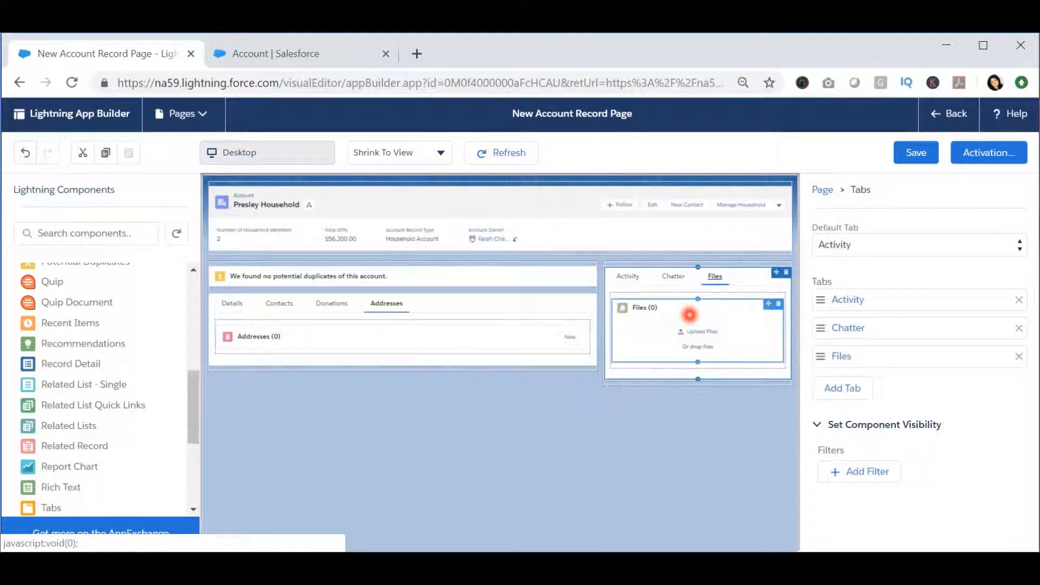
Step: Save the new Account record page and leave the page builder to return to the household account record
{"action": "left_click", "coordinate": [916, 154]}
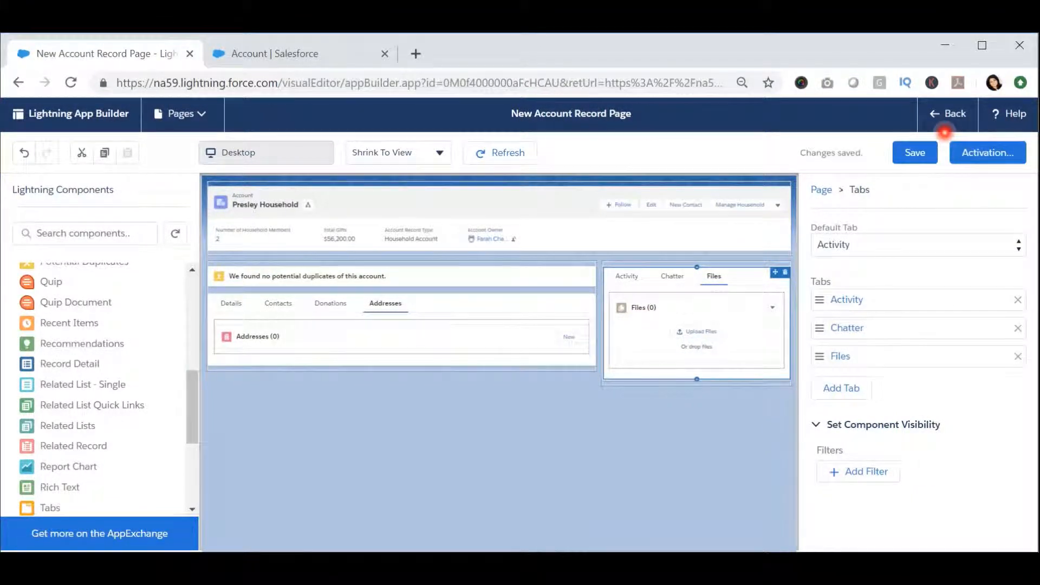
{"action": "left_click", "coordinate": [951, 113]}
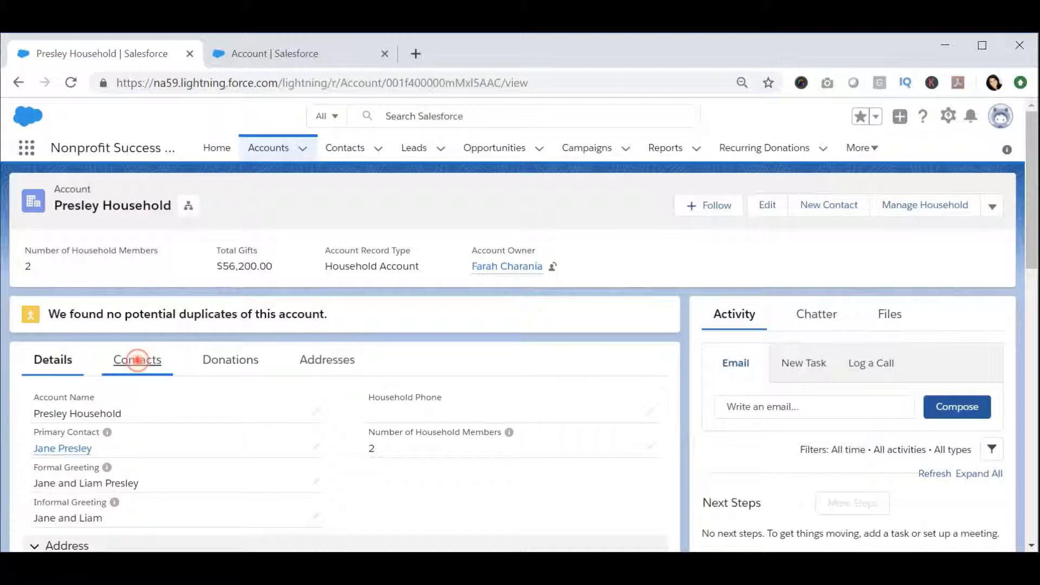
Step: Check the contents of the Contacts, Donations, Addresses and Files tabs on the household account record
{"action": "left_click", "coordinate": [135, 359]}
{"action": "left_click", "coordinate": [216, 355]}
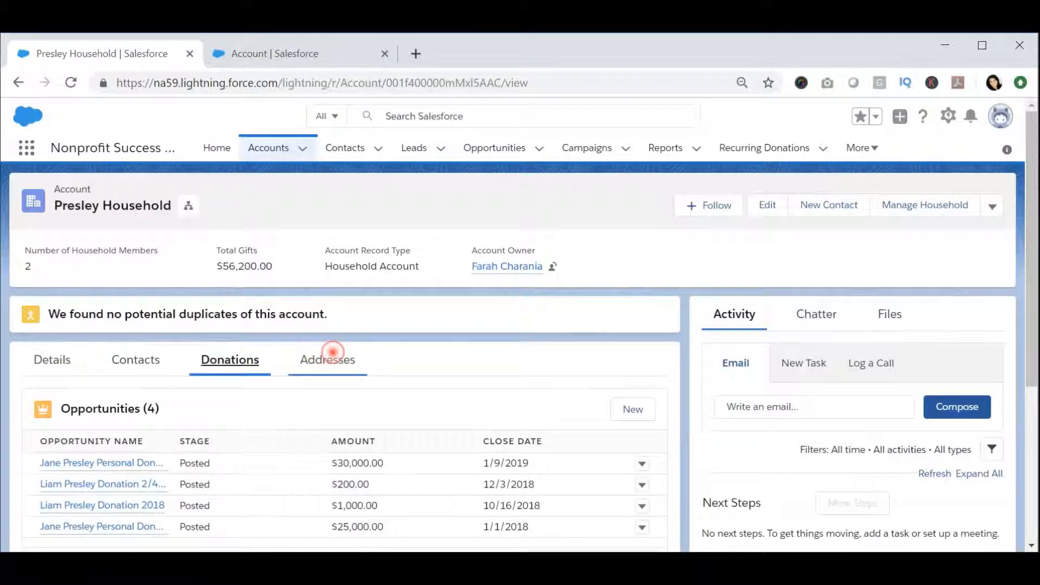
{"action": "left_click", "coordinate": [310, 355]}
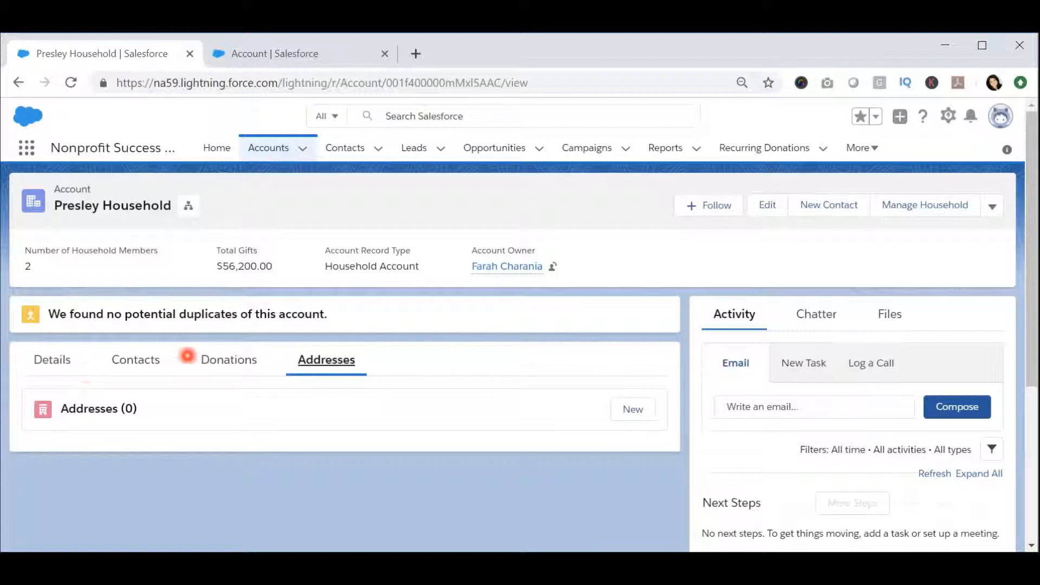
{"action": "left_click", "coordinate": [890, 313]}
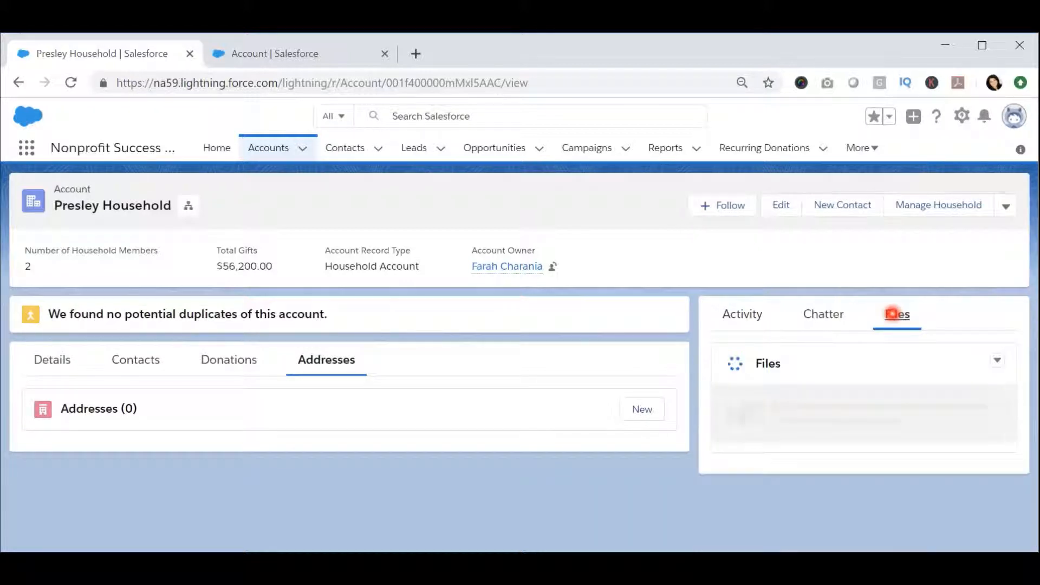